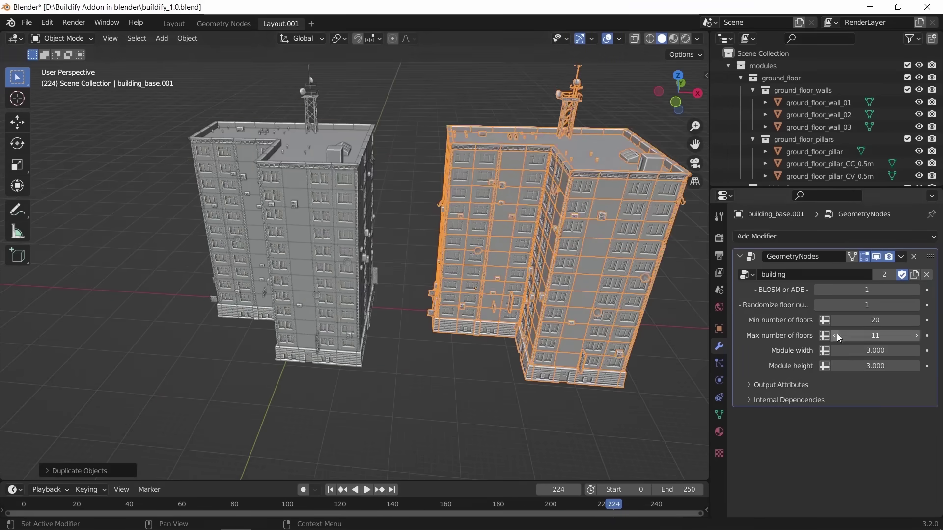
Extrude the footprint faces upward into a building, then extrude the front part again
key(e)
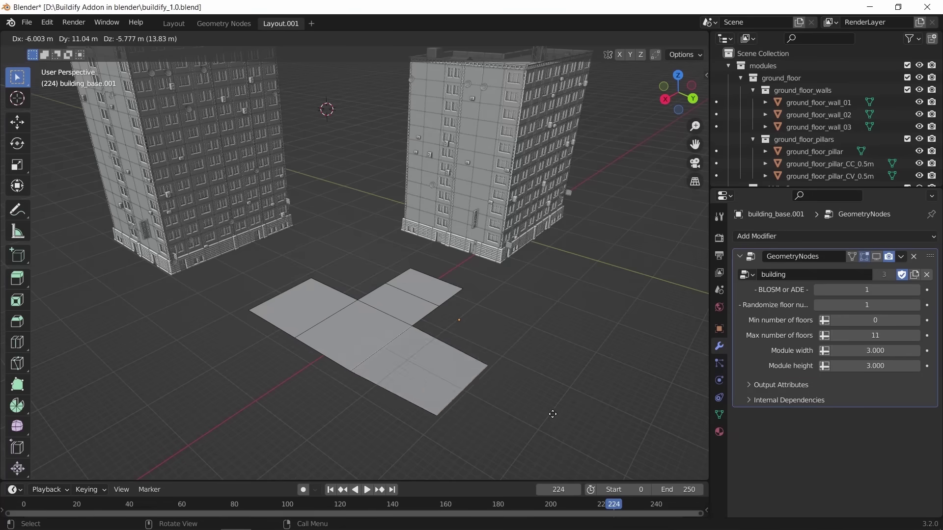
click(444, 363)
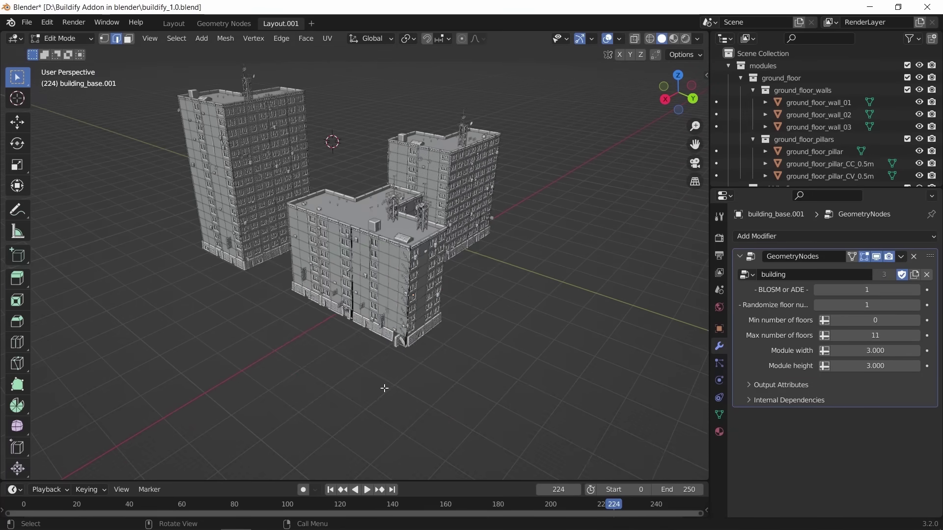
key(e)
click(424, 385)
middle_drag(424, 385, 564, 360)
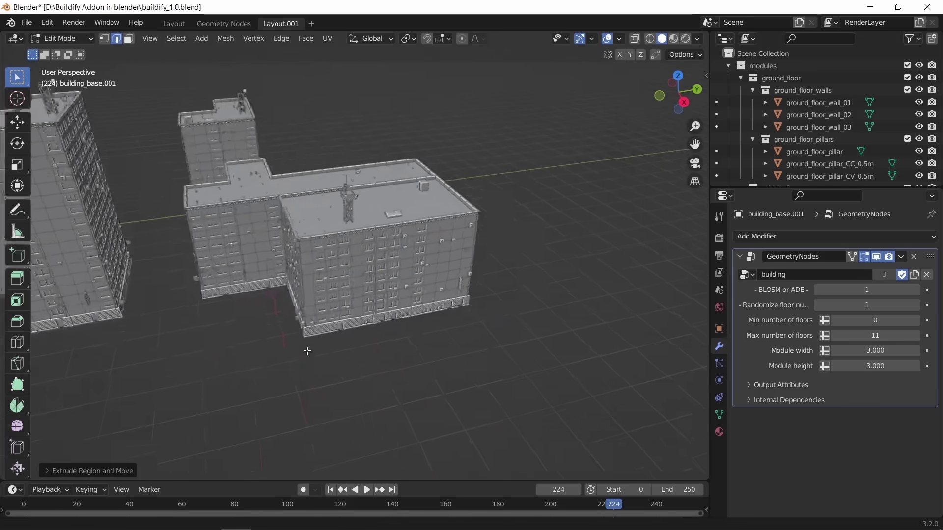
Scale the new front section and extrude it once more
key(s)
click(463, 359)
middle_drag(462, 359, 411, 394)
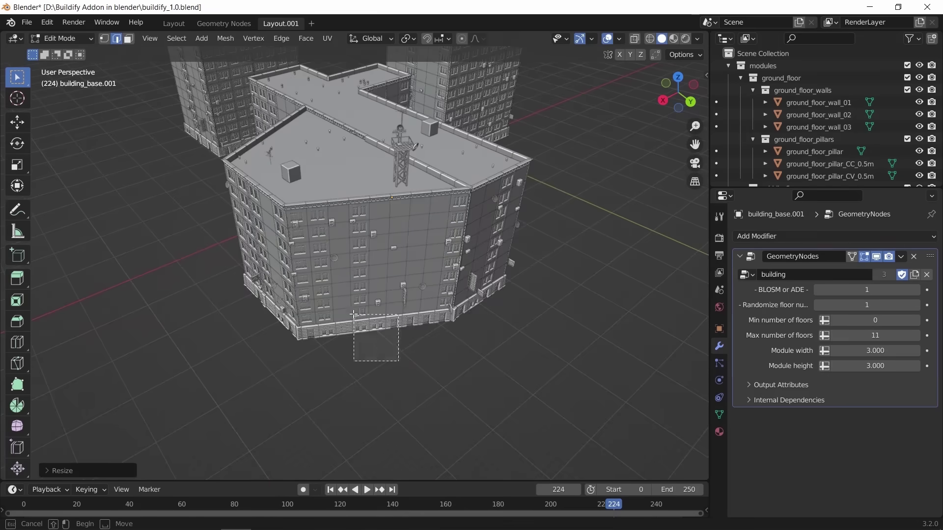
key(e)
click(421, 432)
scroll(424, 421, up, 2)
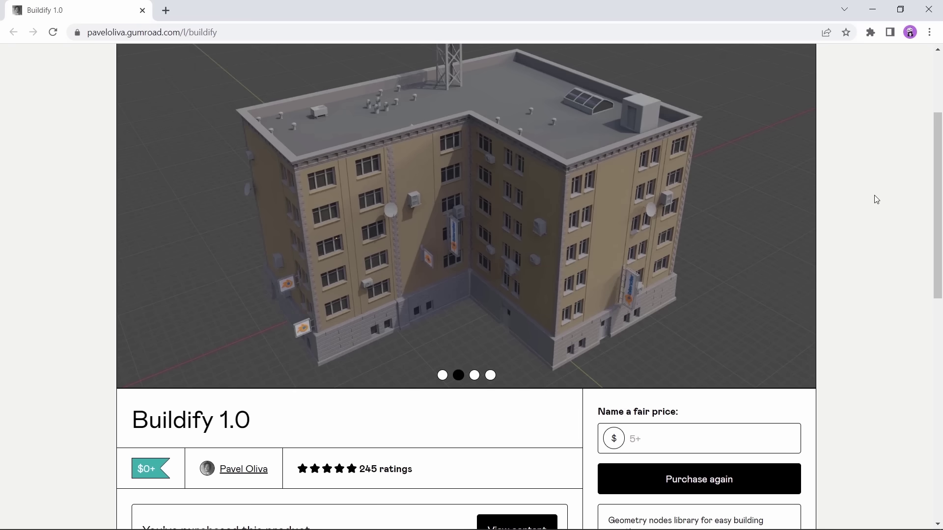
Scroll the Buildify Gumroad page to the $0+ purchase box, 5.0 rating and description
drag(937, 189, 925, 292)
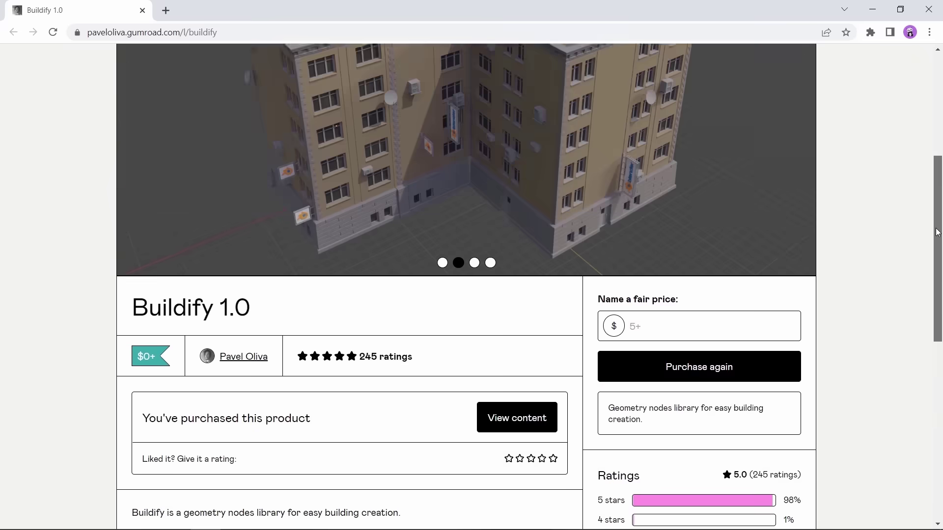
scroll(925, 293, down, 1)
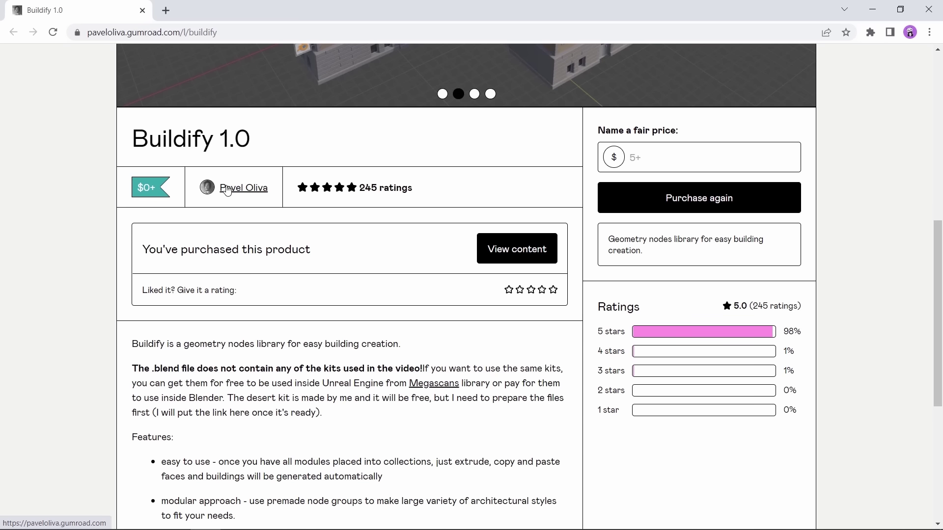
Scroll through the Buildify features down to the footer and back, then select the 'Name a fair price' field
scroll(126, 342, down, 4)
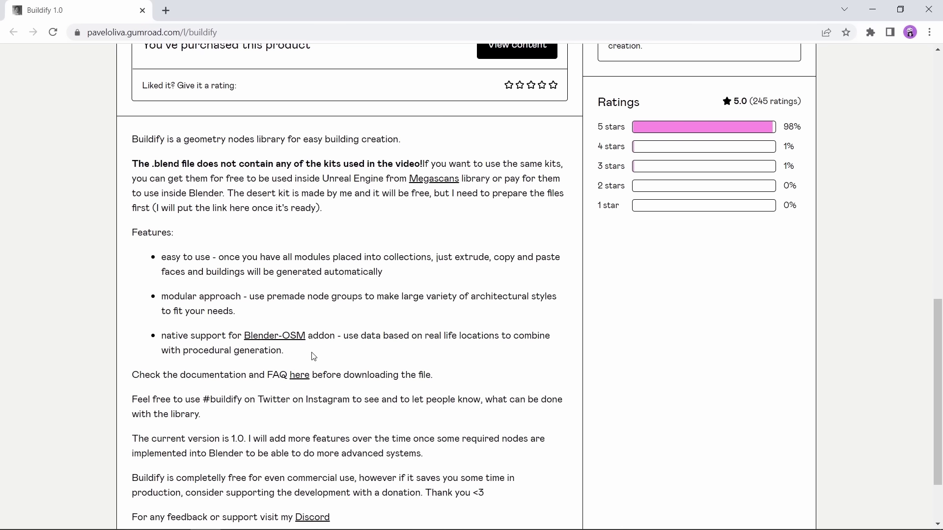
scroll(313, 356, down, 3)
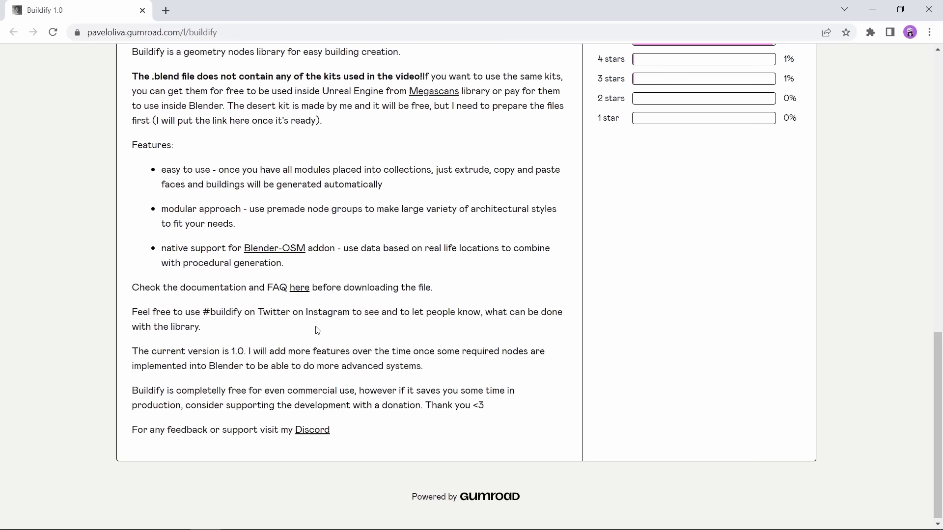
scroll(318, 330, up, 10)
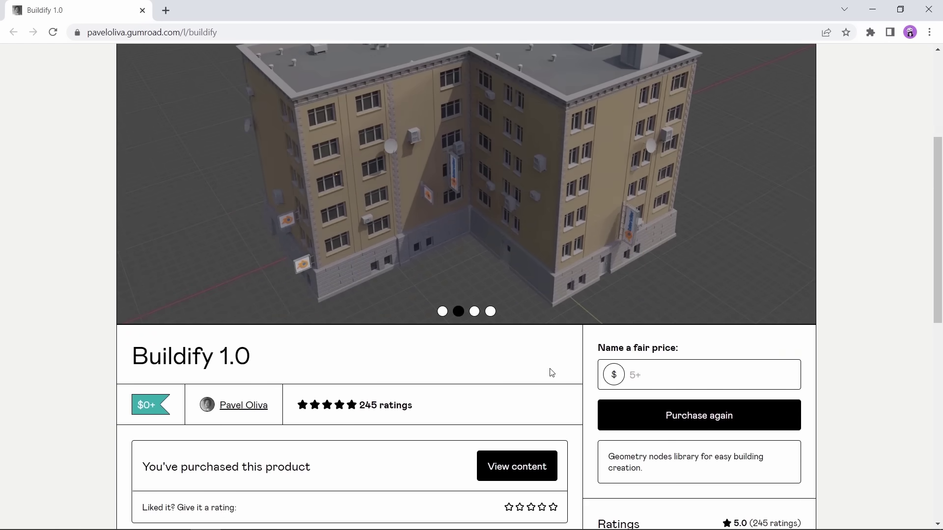
click(670, 379)
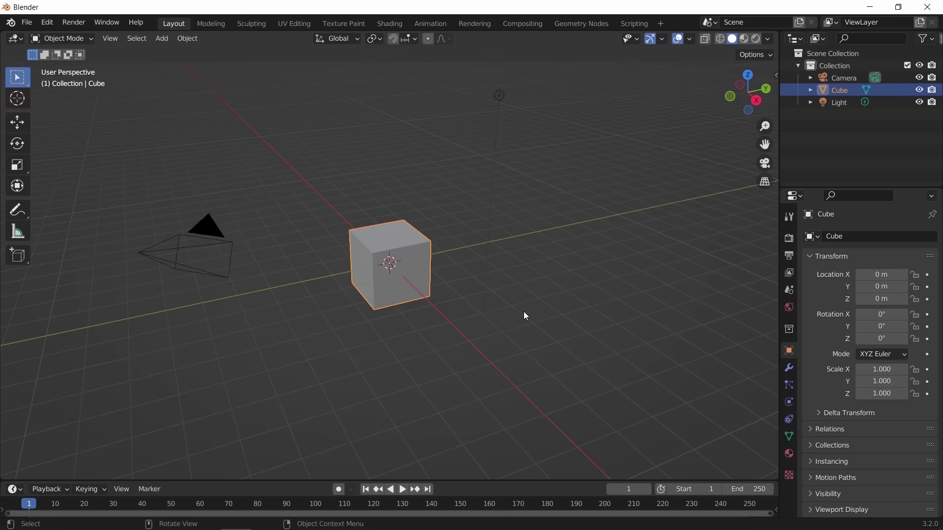
Open buildify_1.0.blend from the recent files list
click(31, 22)
mouse_move(57, 61)
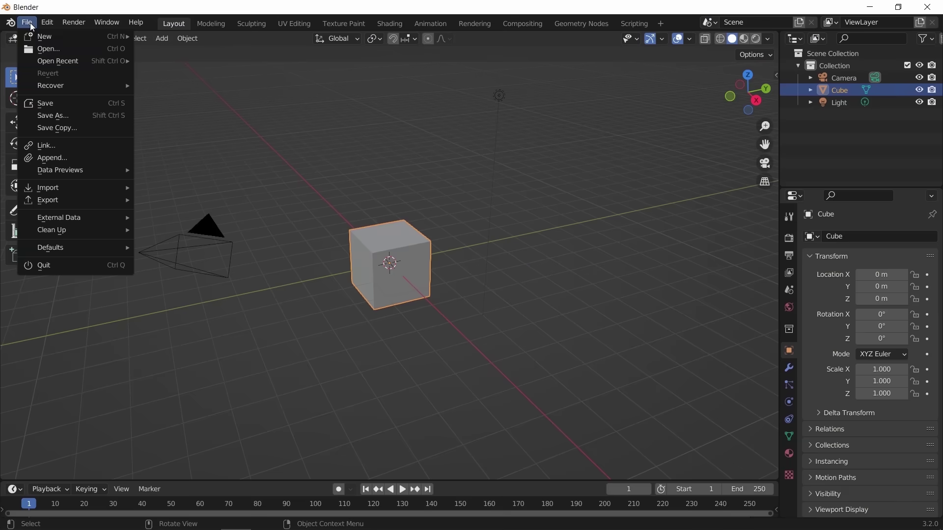
click(157, 61)
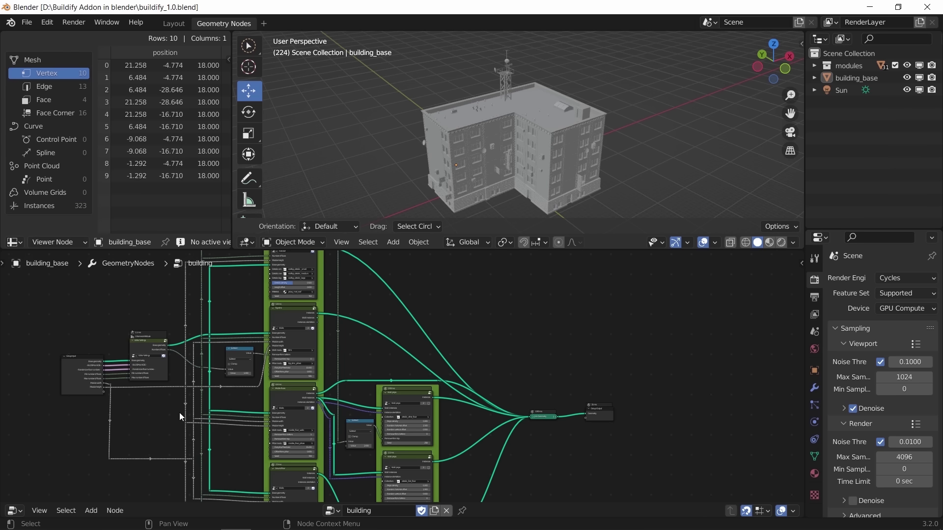
Add a General > Layout workspace and frame the building in the viewport
click(262, 23)
mouse_move(221, 47)
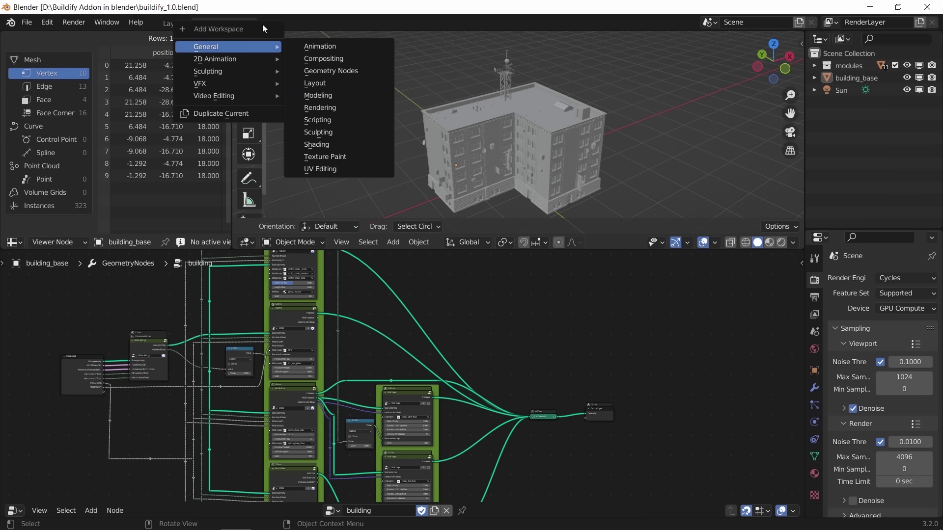
click(328, 80)
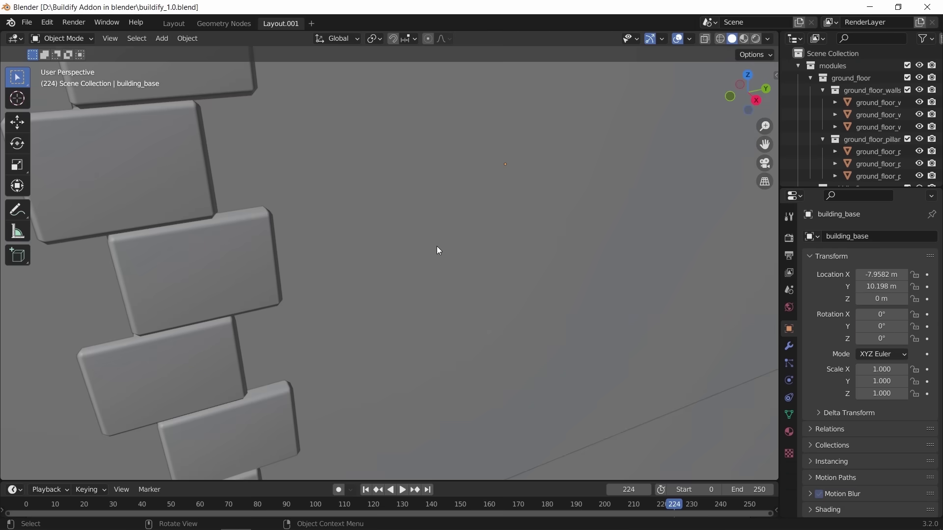
key(Home)
mouse_move(404, 250)
middle_down()
mouse_move(378, 270)
mouse_move(511, 271)
middle_up()
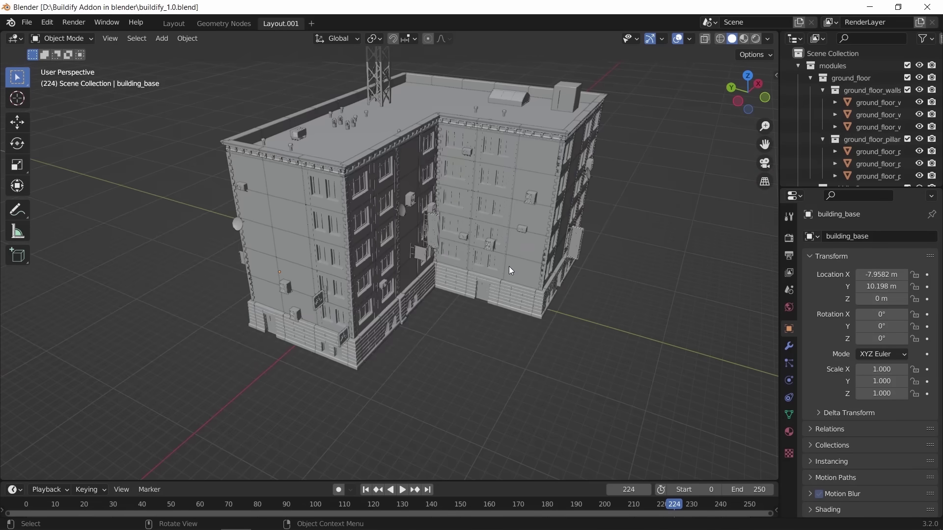
Enable cavity viewport shading with type Both and show the Geometry Nodes modifier inputs
click(768, 39)
click(698, 309)
click(803, 309)
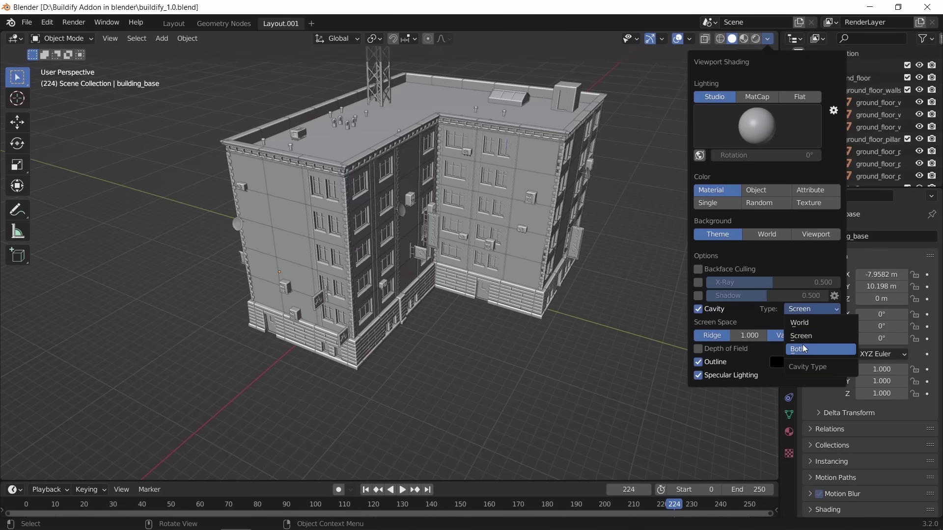
click(804, 349)
middle_drag(514, 282, 524, 269)
scroll(511, 246, up, 5)
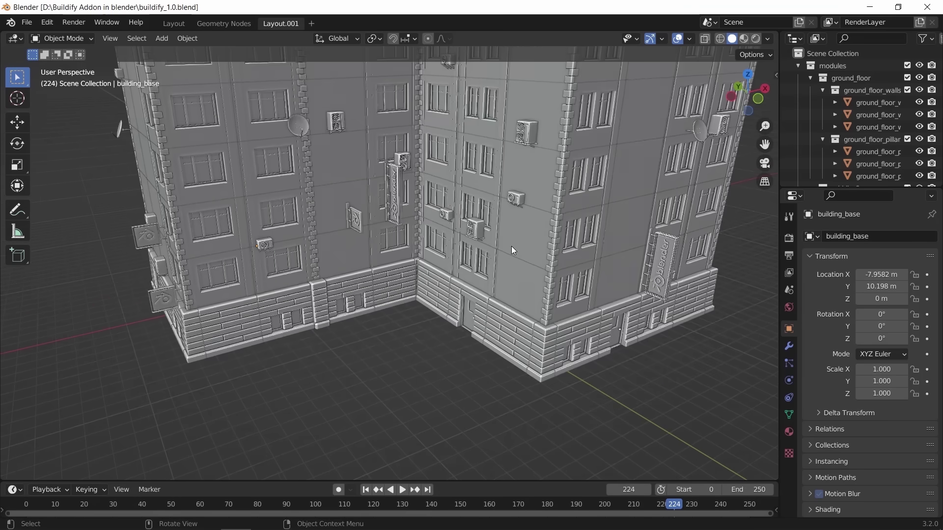
scroll(591, 227, down, 1)
scroll(576, 288, down, 3)
scroll(579, 290, down, 1)
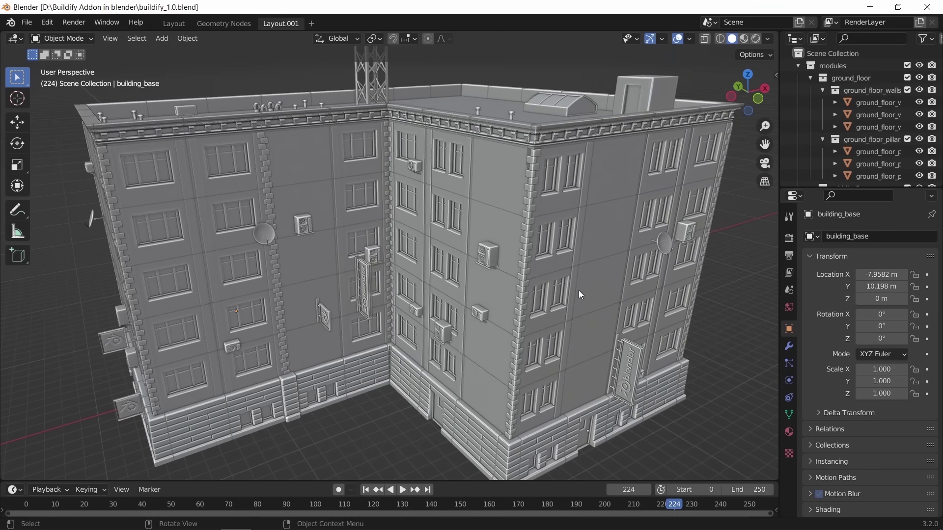
scroll(557, 277, down, 2)
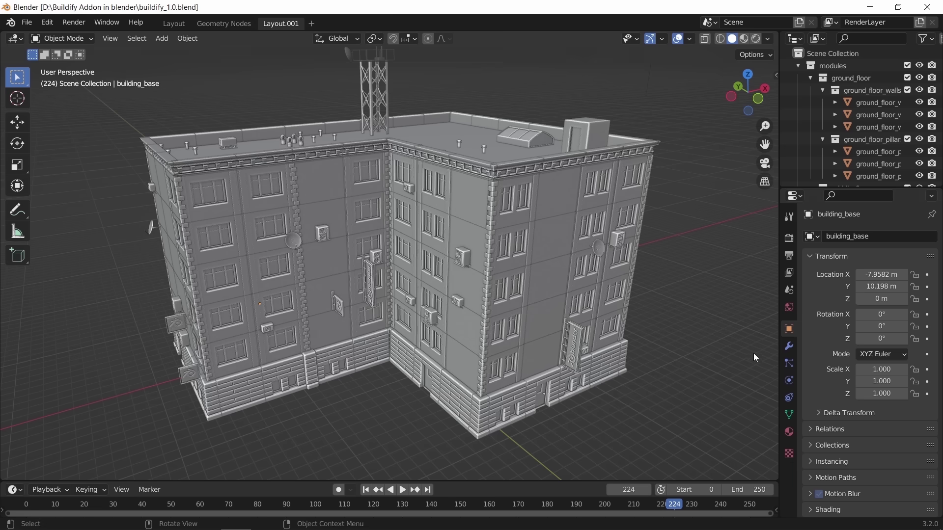
click(788, 346)
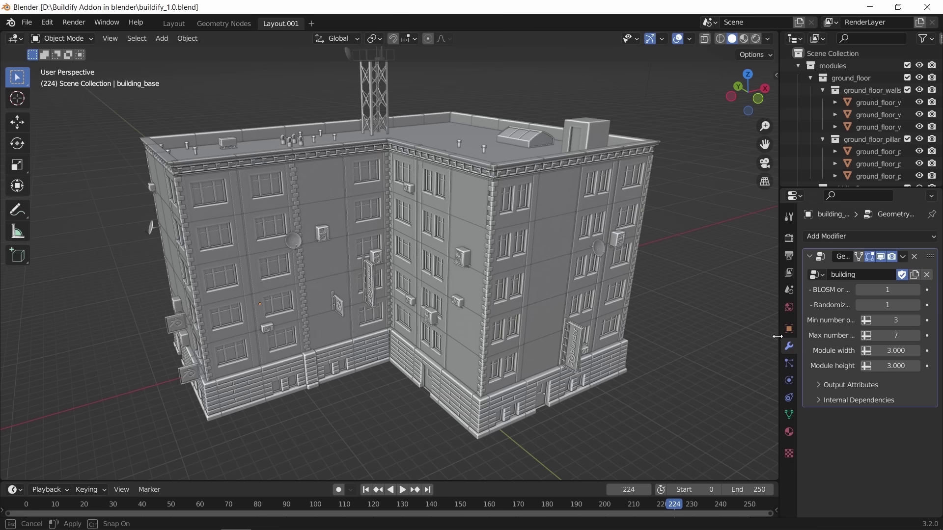
Select the building and set its Max number of floors to 11 and Min to 20
drag(780, 344, 709, 336)
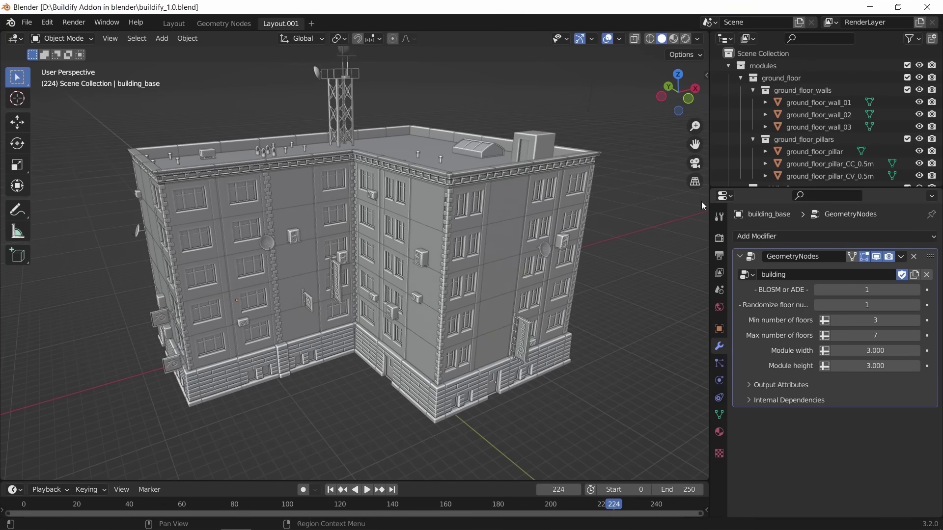
drag(695, 127, 695, 140)
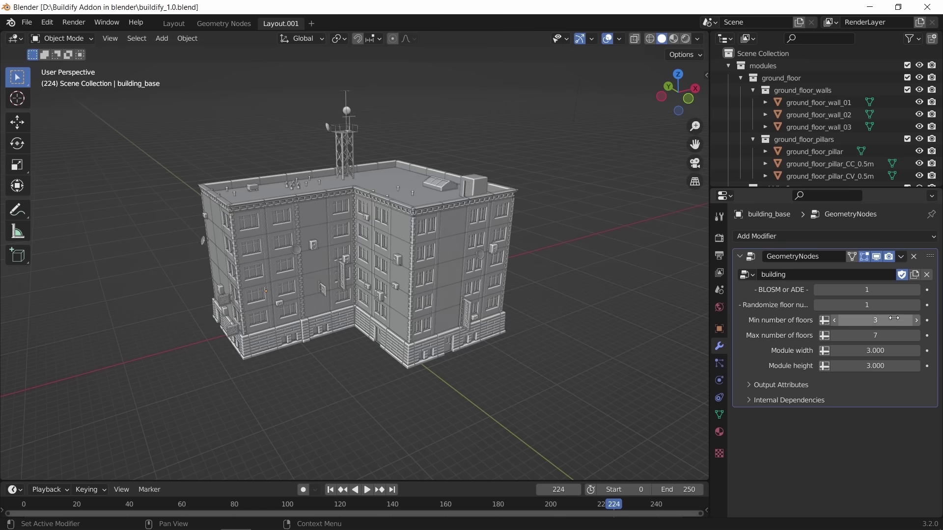
click(456, 242)
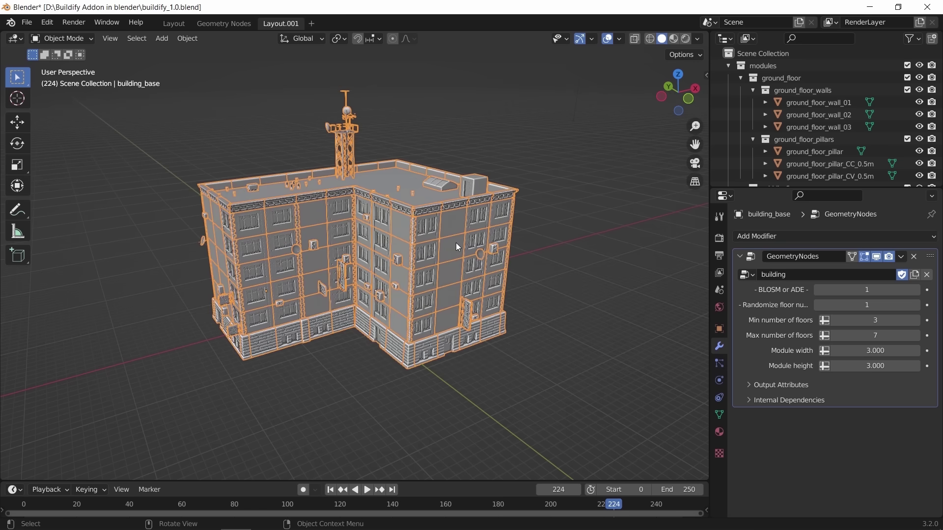
click(917, 320)
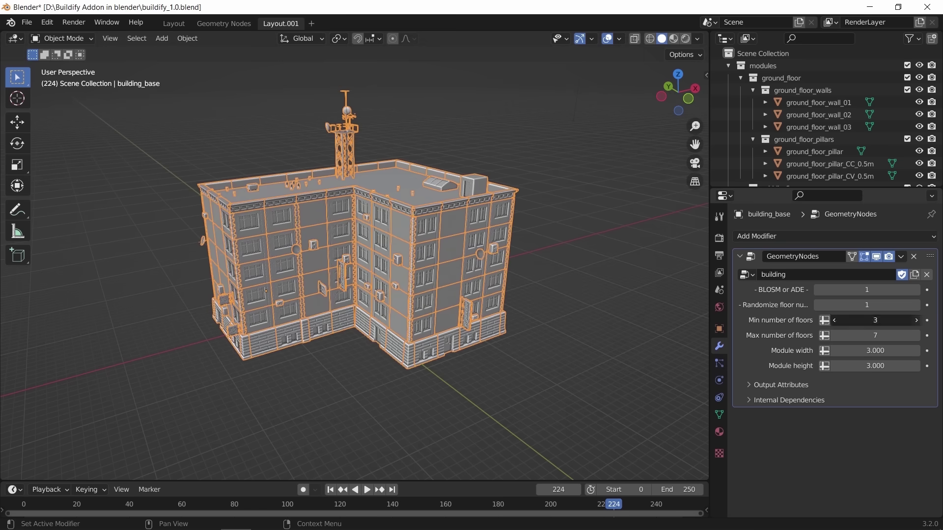
click(917, 336)
click(916, 336)
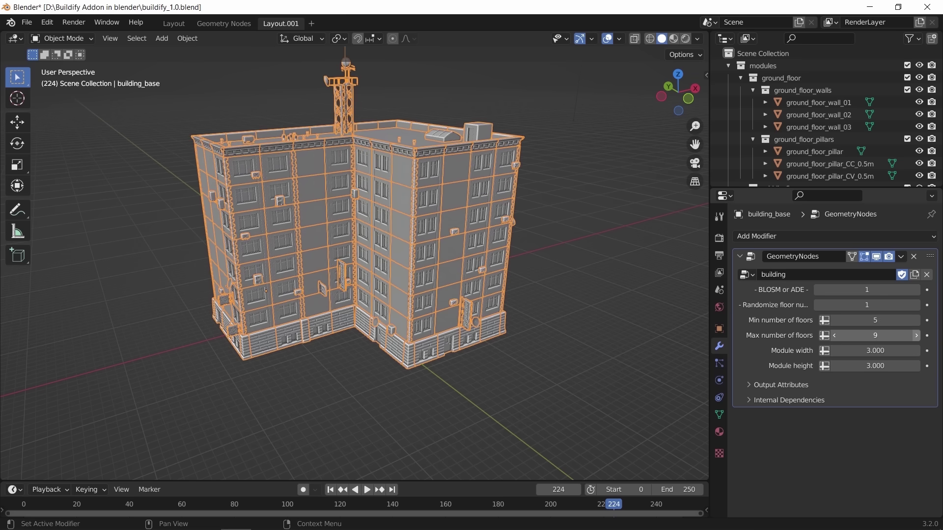
click(917, 335)
mouse_move(891, 322)
mouse_down()
mouse_move(934, 321)
mouse_move(875, 322)
mouse_up()
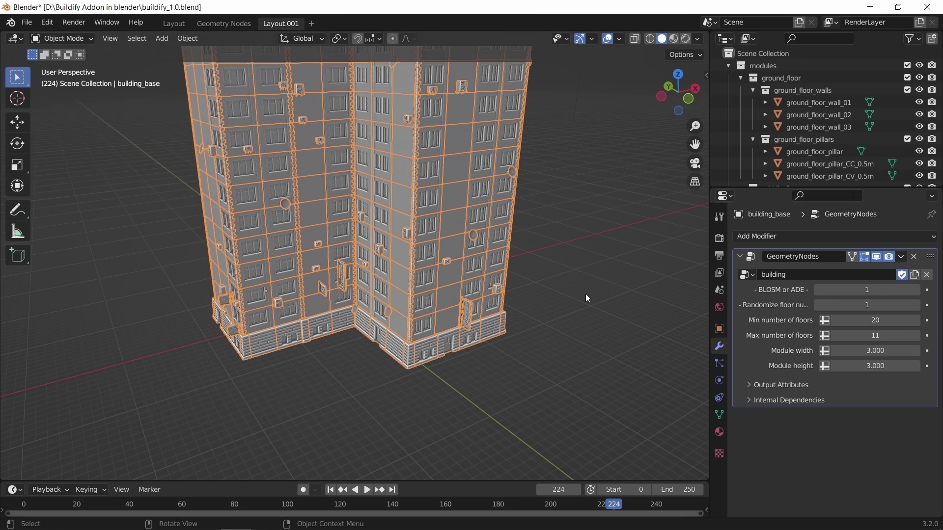
scroll(540, 309, down, 3)
scroll(499, 264, down, 1)
scroll(479, 332, up, 2)
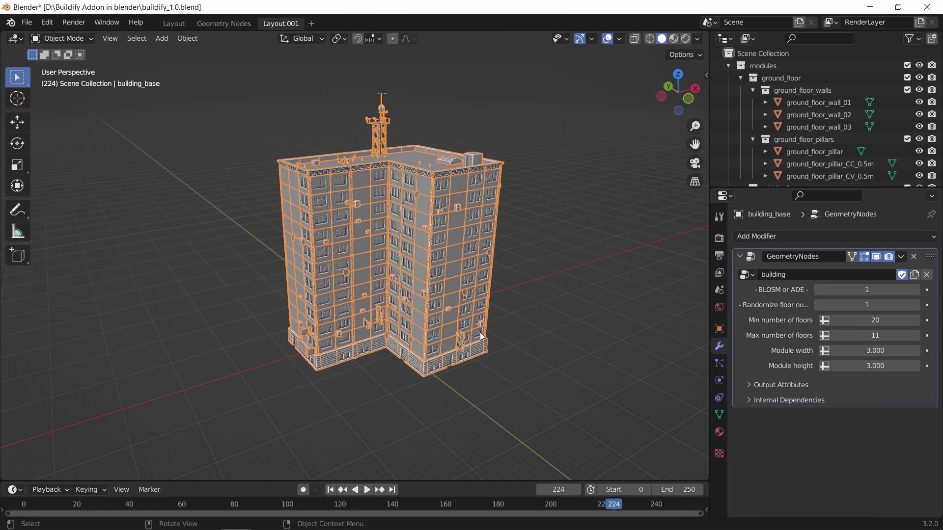
Duplicate the building as building_base.001 and place it to the right
middle_drag(497, 335, 472, 344)
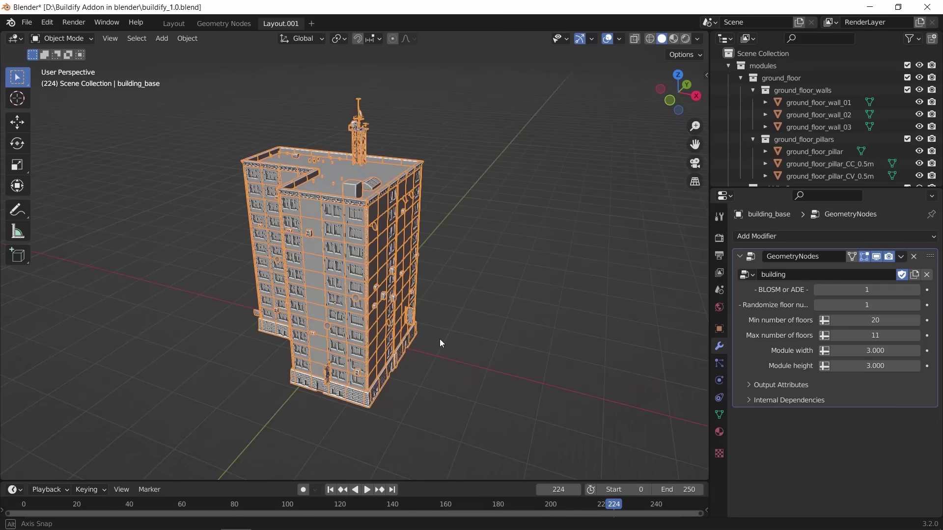
shift+middle_drag(519, 367, 470, 336)
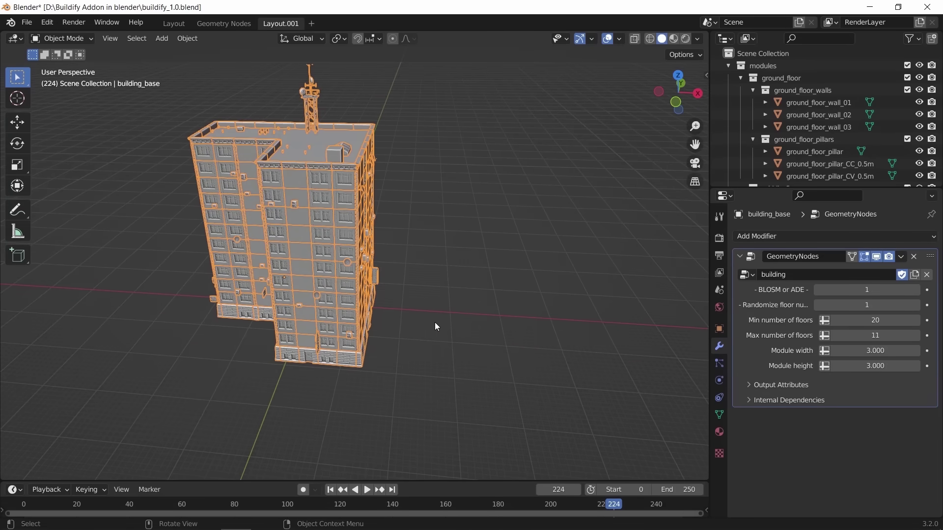
key(shift+d)
click(635, 333)
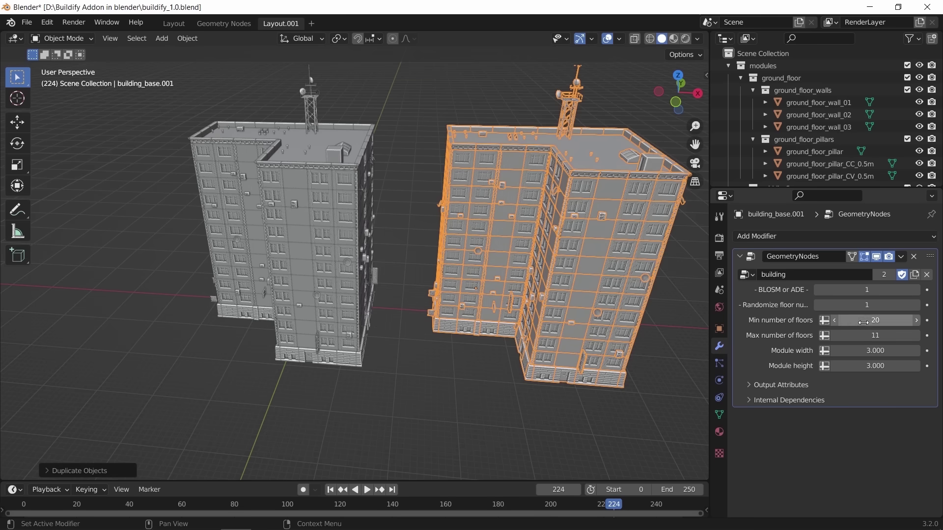
Lower the building's Min number of floors to 0
drag(863, 323, 830, 323)
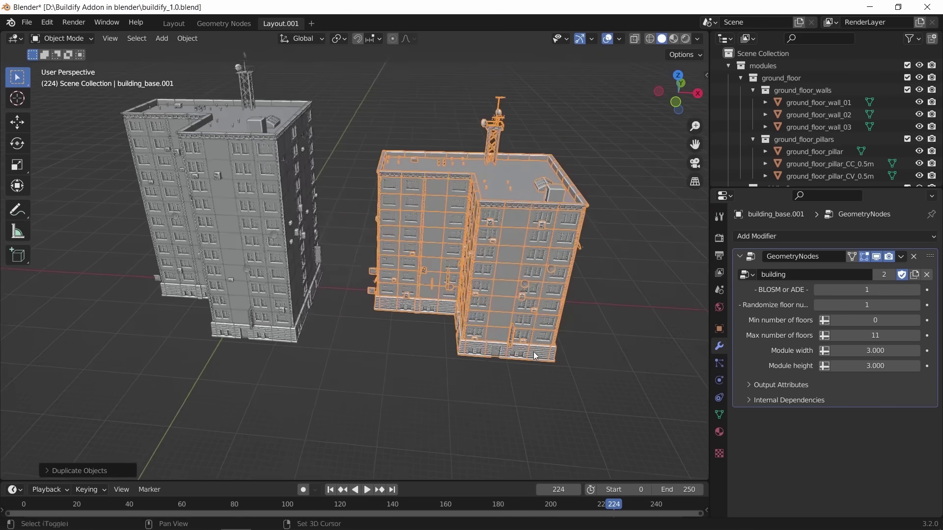
scroll(533, 353, down, 5)
middle_drag(403, 357, 471, 370)
Place another copy, building_base.002, to the right and raise its Max floors to 20
key(shift+d)
key(shift+x)
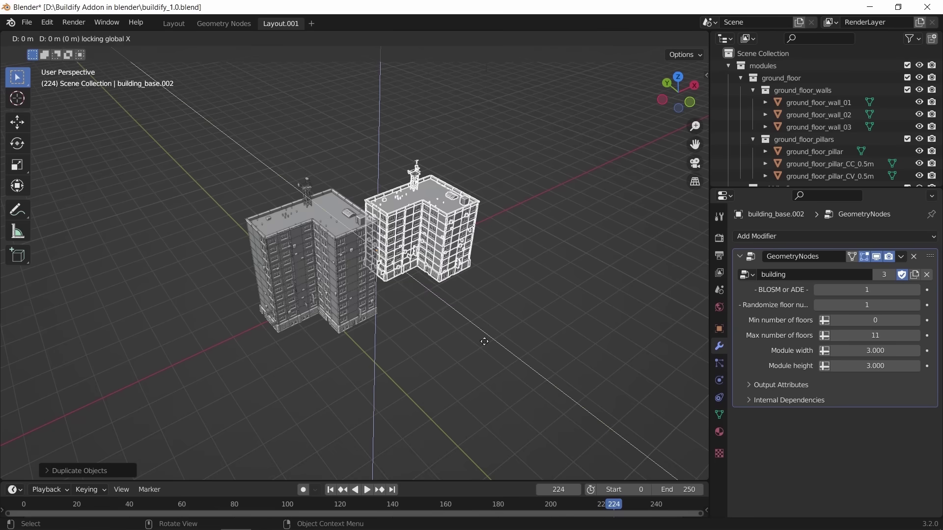
click(571, 409)
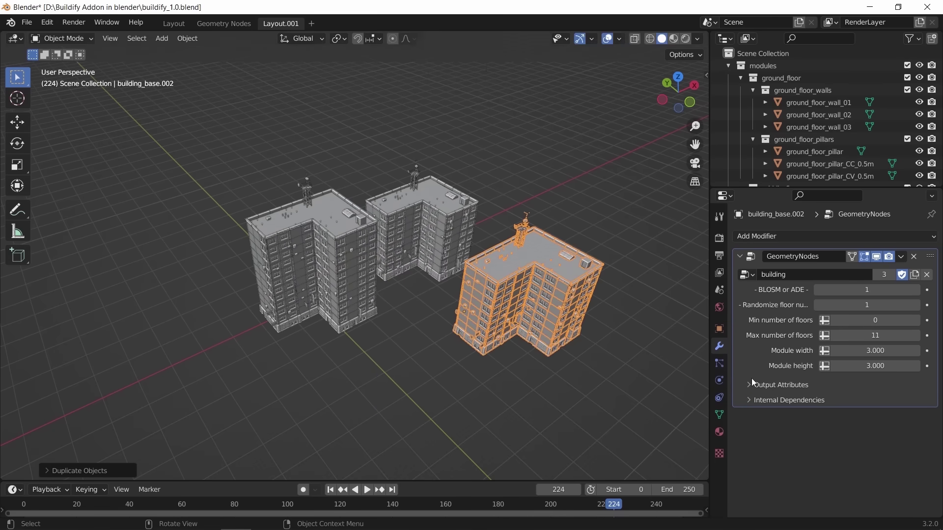
drag(871, 329, 914, 330)
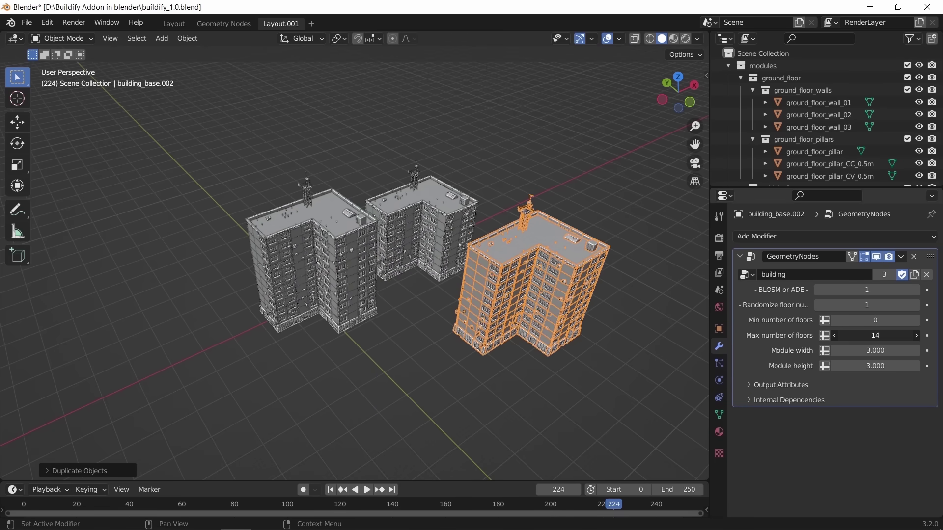
Select the front original building, zoom onto it, and hide its generated geometry
middle_drag(543, 349, 458, 324)
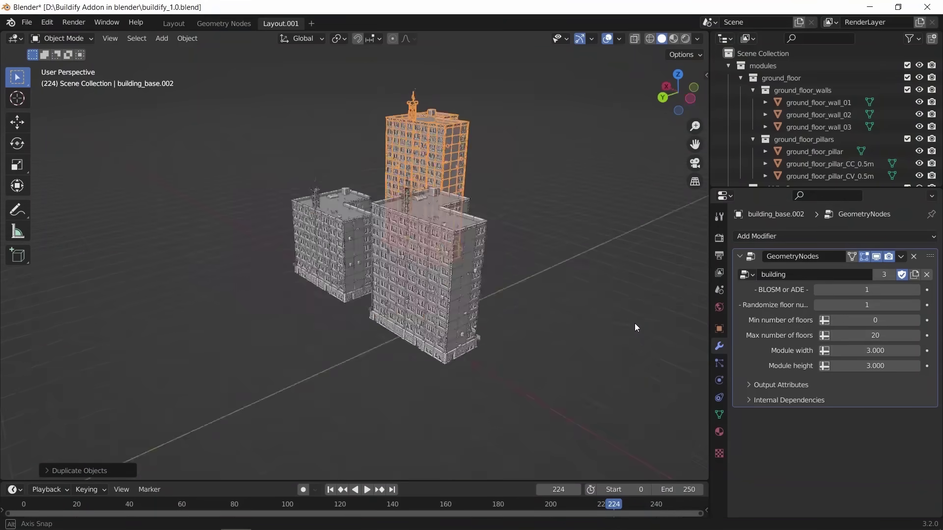
mouse_move(458, 323)
middle_down()
mouse_move(429, 280)
mouse_move(343, 320)
mouse_move(438, 297)
mouse_move(417, 308)
middle_up()
click(428, 280)
key(KP_Decimal)
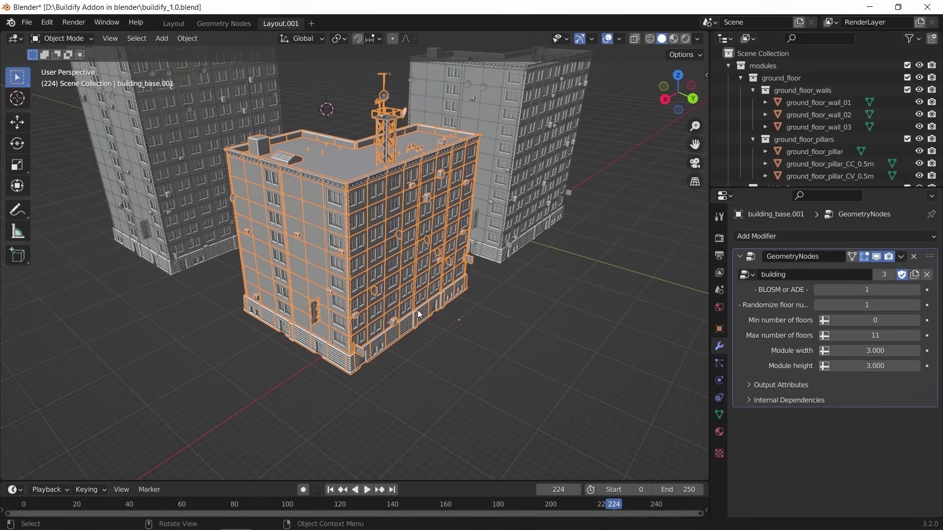
click(877, 259)
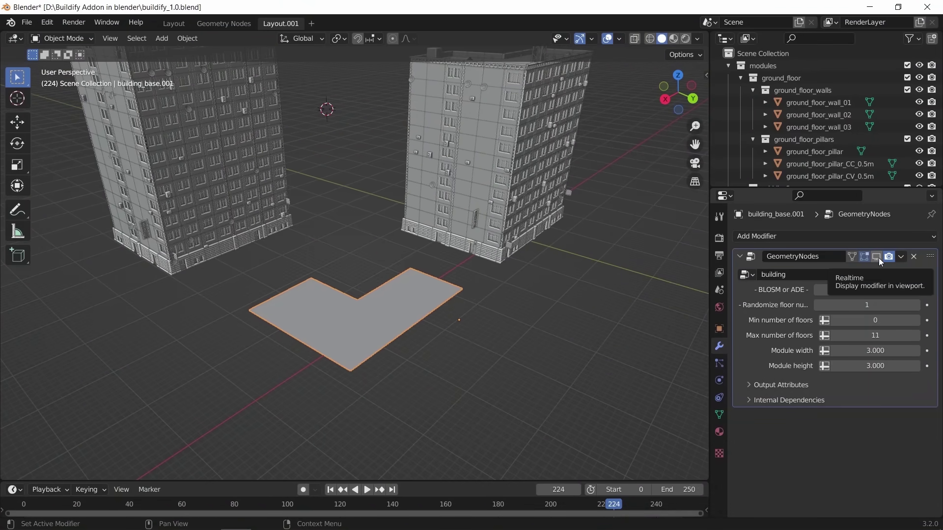
Enter Edit Mode on building_base.001 with the modifier hidden and select a footprint edge
click(877, 258)
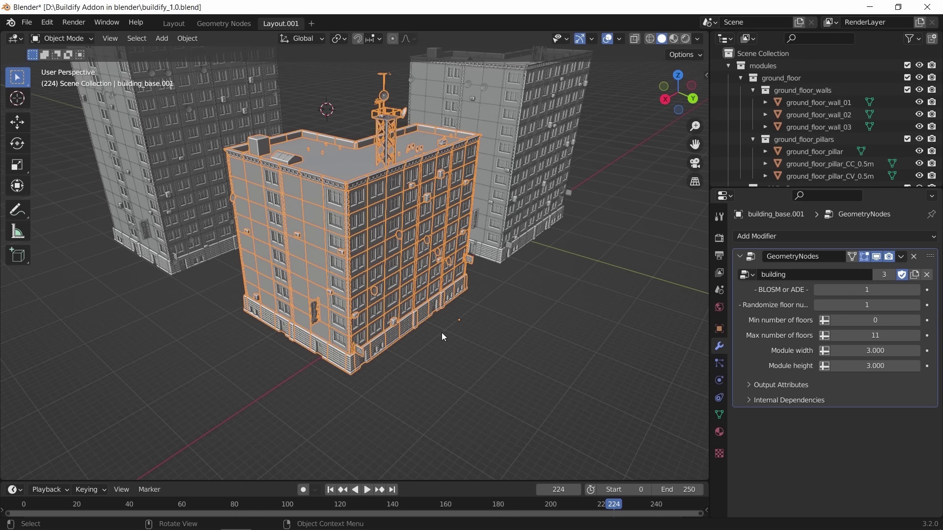
key(Tab)
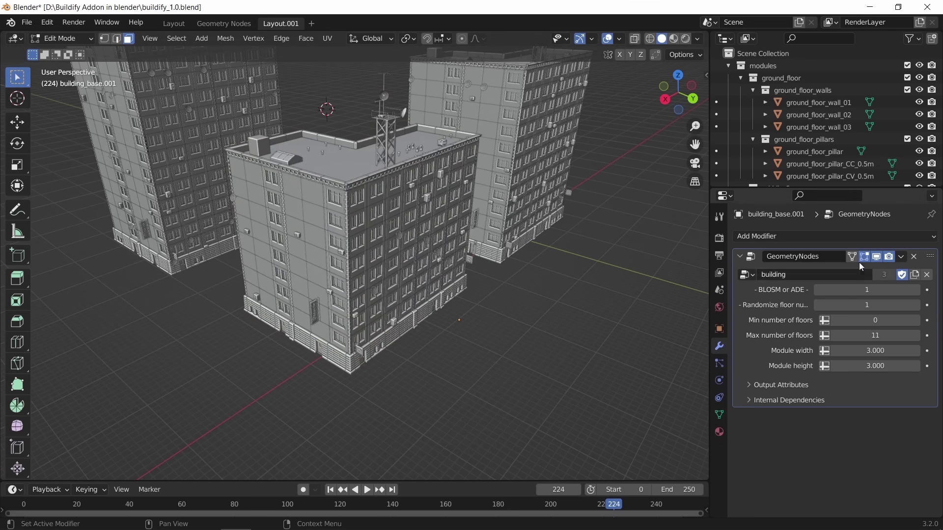
click(877, 257)
click(400, 352)
key(2)
click(391, 356)
Extrude the footprint about 18.16 m along Y and show the regenerated building
key(y)
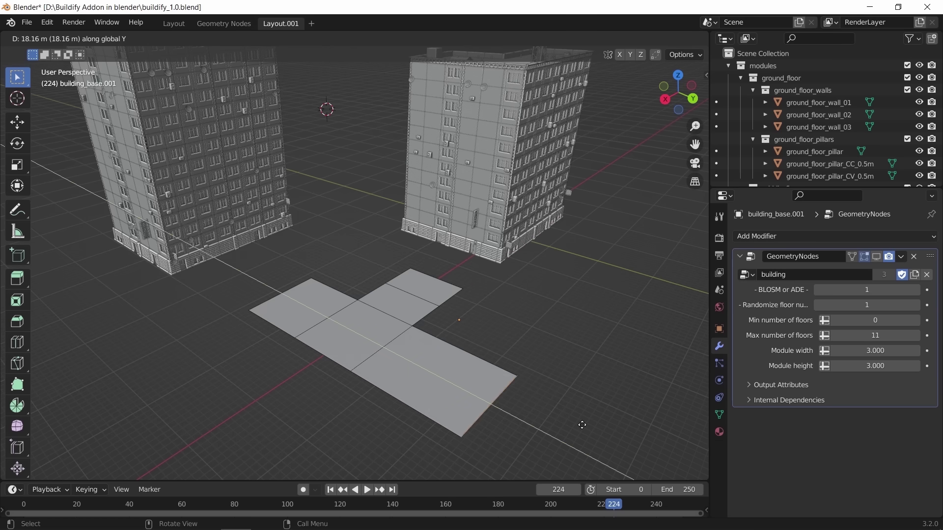
click(580, 426)
click(877, 256)
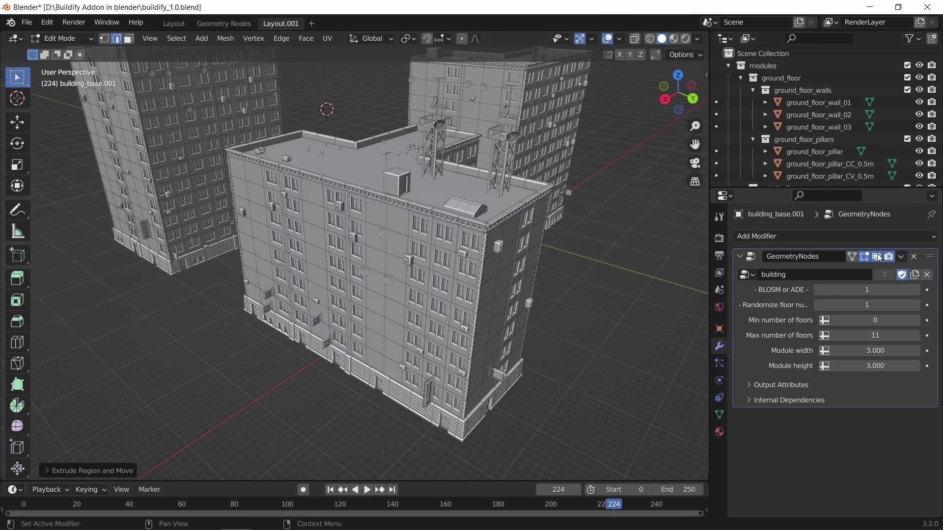
mouse_move(344, 402)
middle_down()
mouse_move(373, 409)
mouse_move(384, 388)
middle_up()
Move the selected section along X and extrude another footprint section
key(g)
key(x)
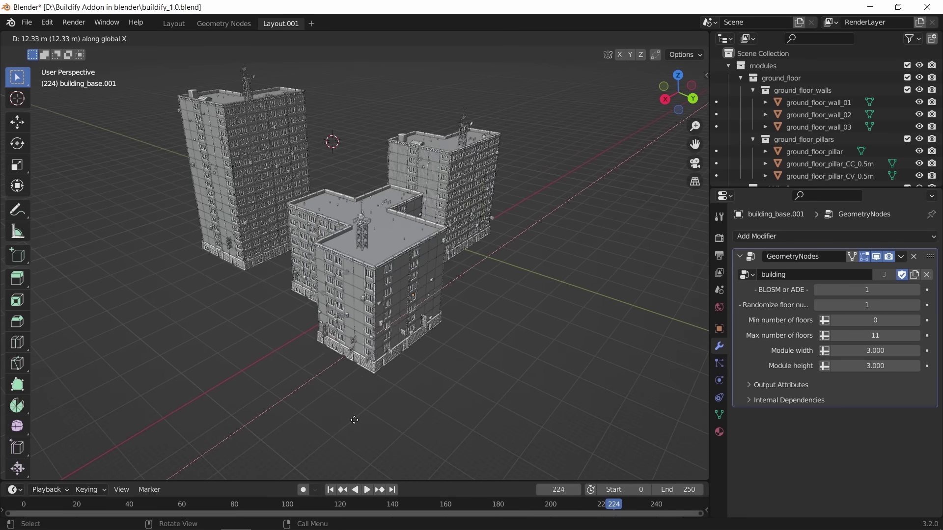
click(373, 408)
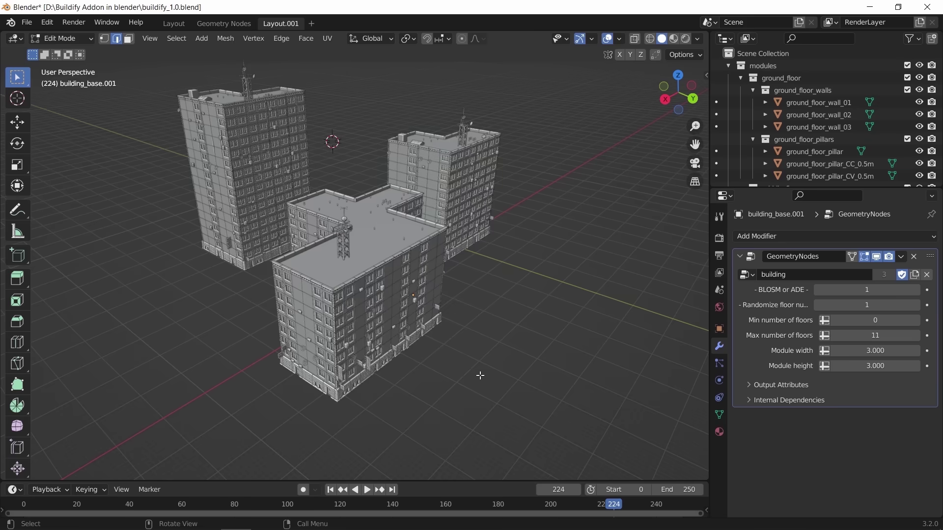
key(e)
click(572, 424)
mouse_move(384, 385)
middle_down()
mouse_move(499, 390)
mouse_move(390, 361)
middle_up()
scroll(390, 361, up, 2)
scroll(326, 350, up, 2)
Select a wing and scale it narrower along the Y axis
drag(436, 388, 341, 335)
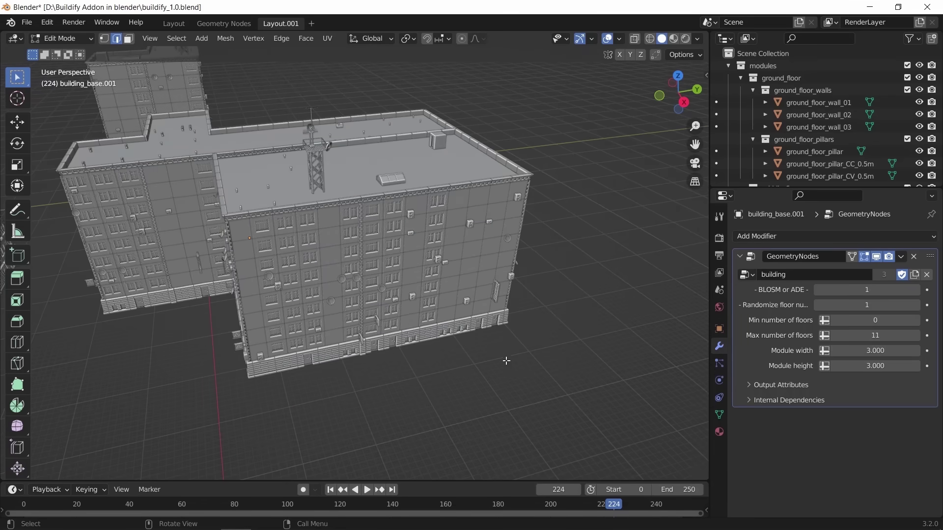
key(s)
key(y)
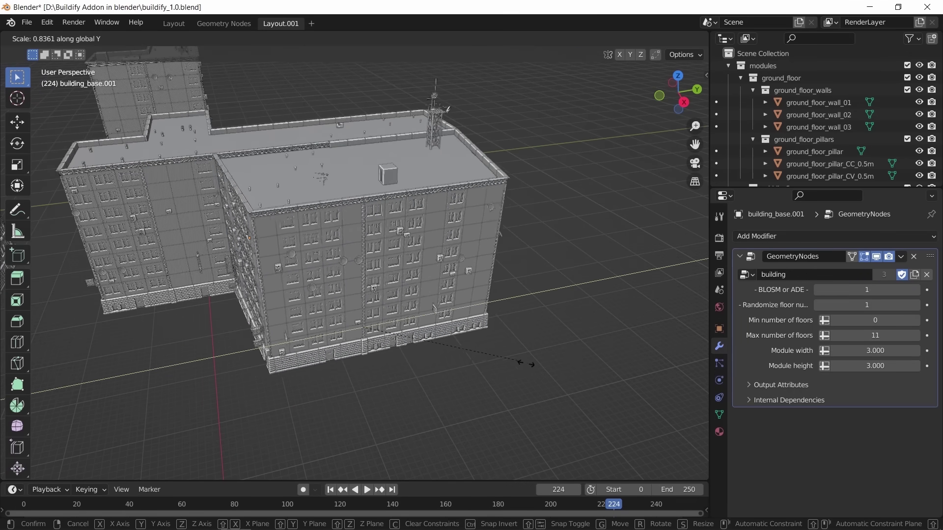
click(444, 359)
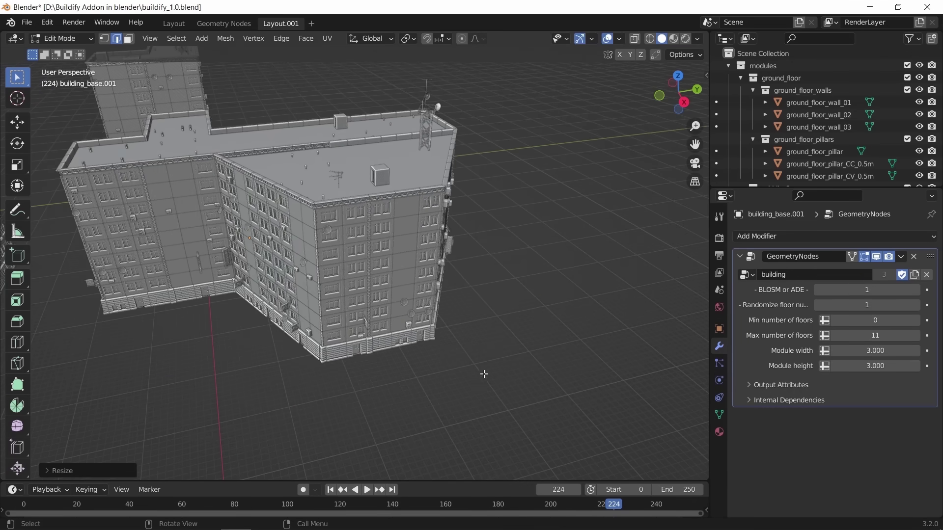
mouse_move(470, 360)
middle_down()
mouse_move(355, 365)
mouse_move(402, 360)
middle_up()
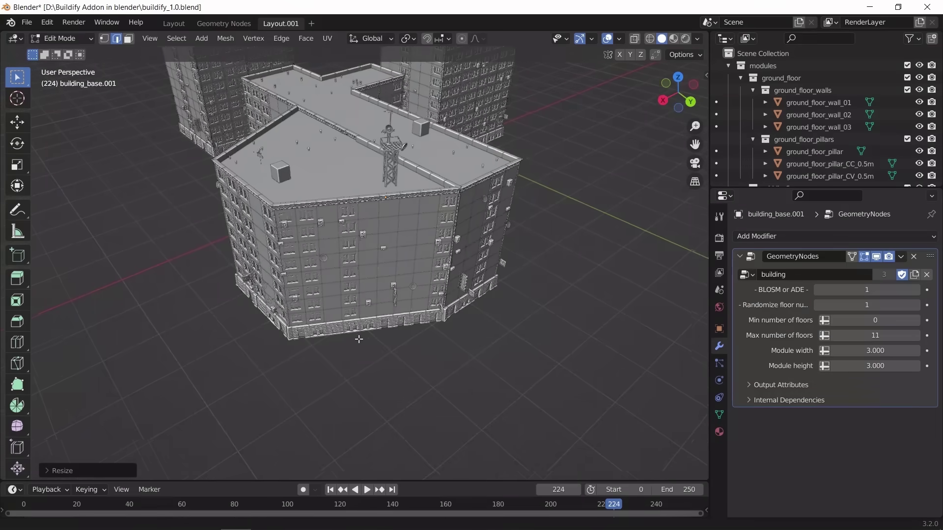
Move the corner horizontally into an angled position, then return to Object Mode
key(g)
key(shift+z)
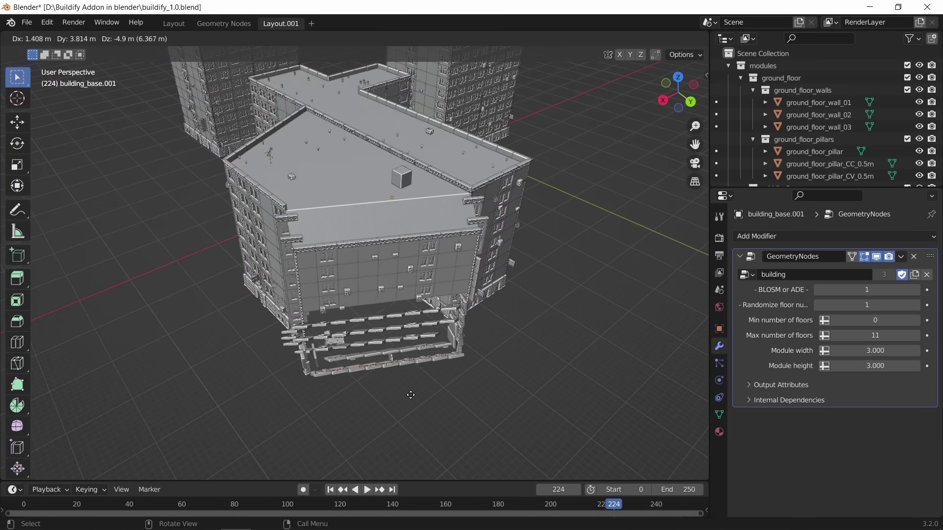
click(423, 434)
mouse_move(371, 427)
middle_down()
mouse_move(465, 425)
mouse_move(268, 413)
middle_up()
scroll(374, 339, up, 6)
mouse_move(373, 340)
middle_down()
mouse_move(444, 276)
mouse_move(423, 290)
mouse_move(459, 324)
middle_up()
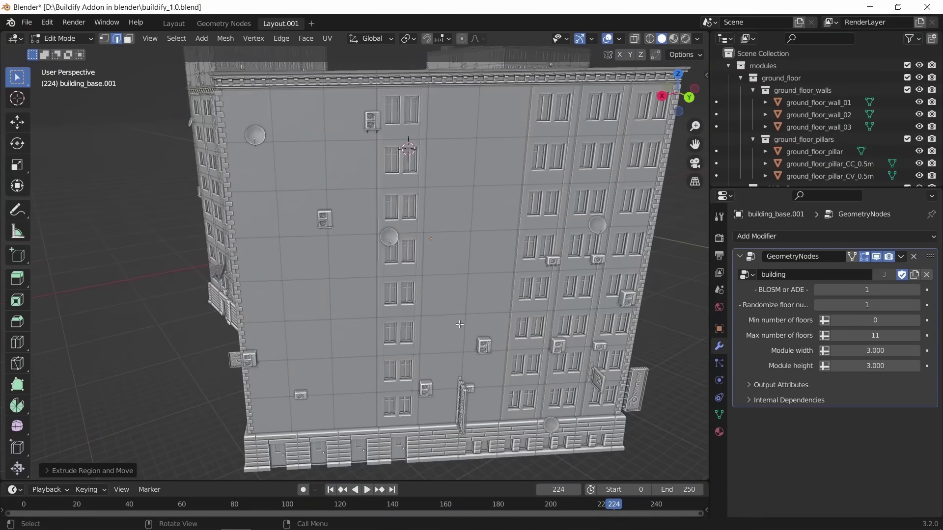
scroll(460, 325, down, 5)
key(Tab)
mouse_move(453, 312)
middle_down()
mouse_move(349, 328)
mouse_move(329, 292)
middle_up()
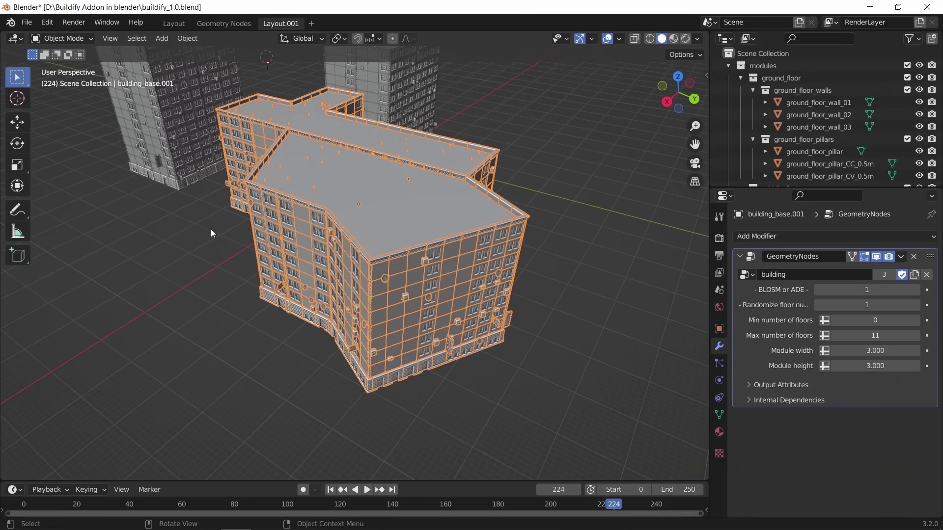
Set the viewport shading colour to Random so each object shows a distinct colour
middle_drag(211, 238, 369, 240)
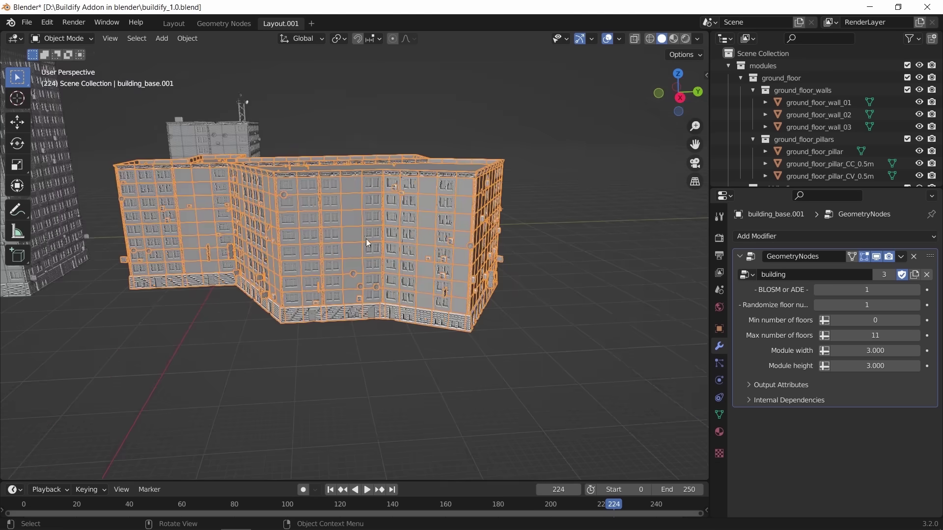
click(697, 39)
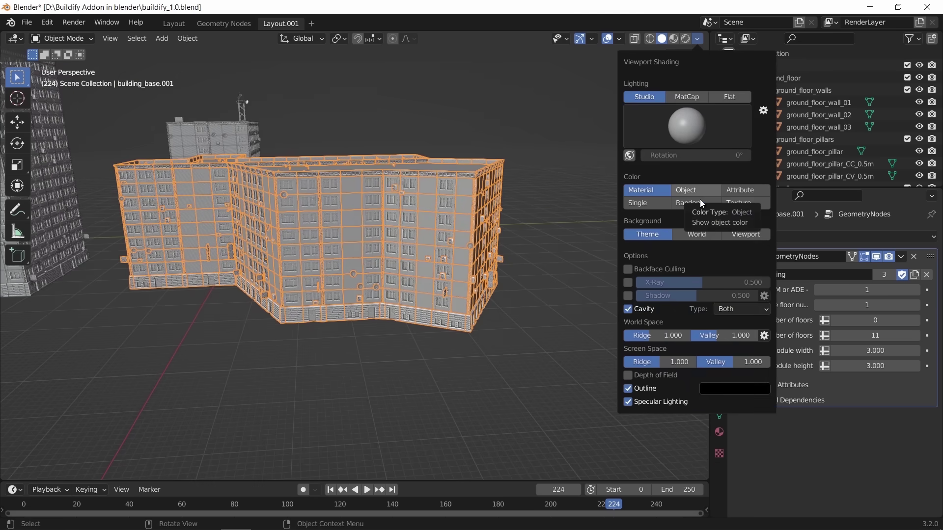
click(701, 203)
click(561, 297)
mouse_move(561, 297)
middle_down()
mouse_move(375, 288)
mouse_move(409, 322)
middle_up()
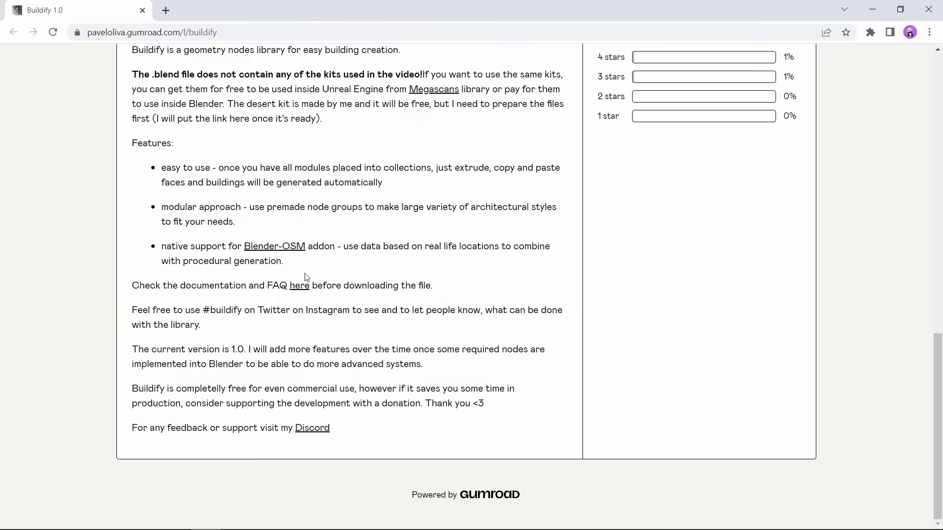
Open the blender-osm product page on Gumroad and scroll through its description
click(289, 252)
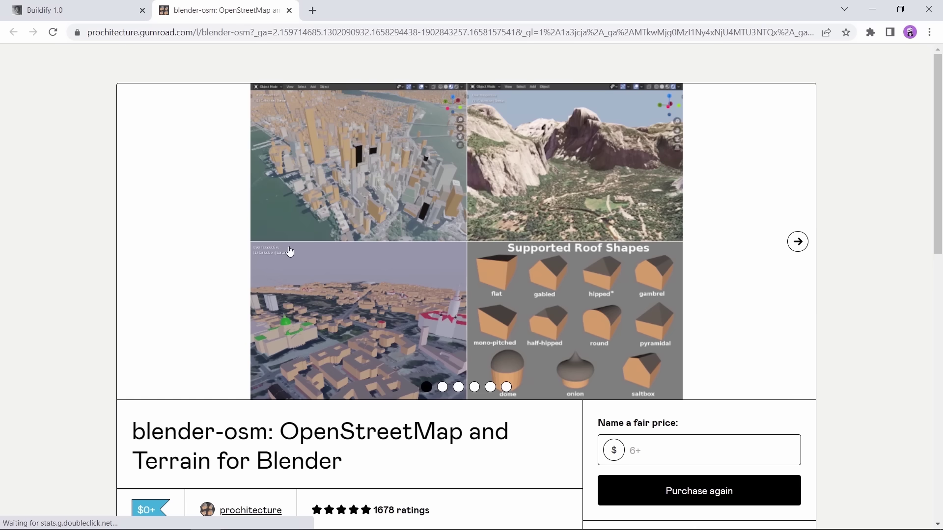
scroll(290, 250, down, 3)
scroll(290, 251, down, 1)
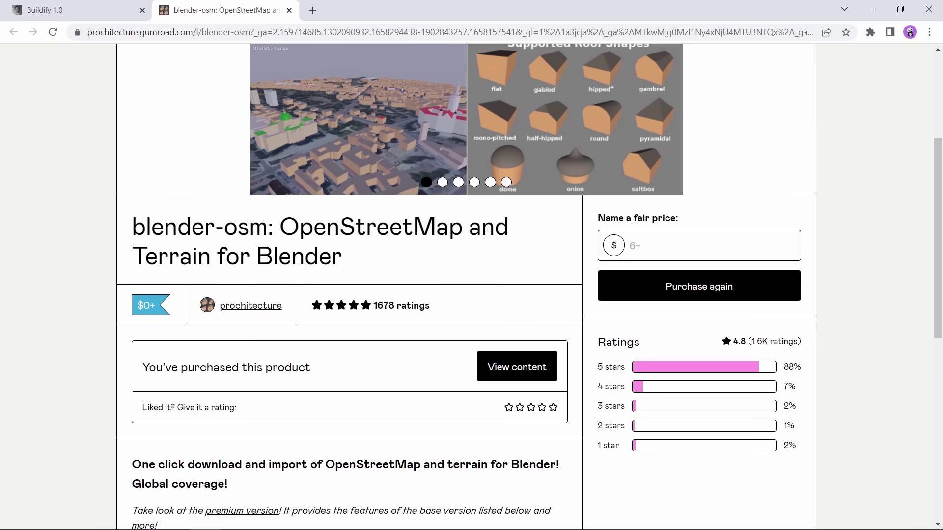
scroll(486, 234, up, 4)
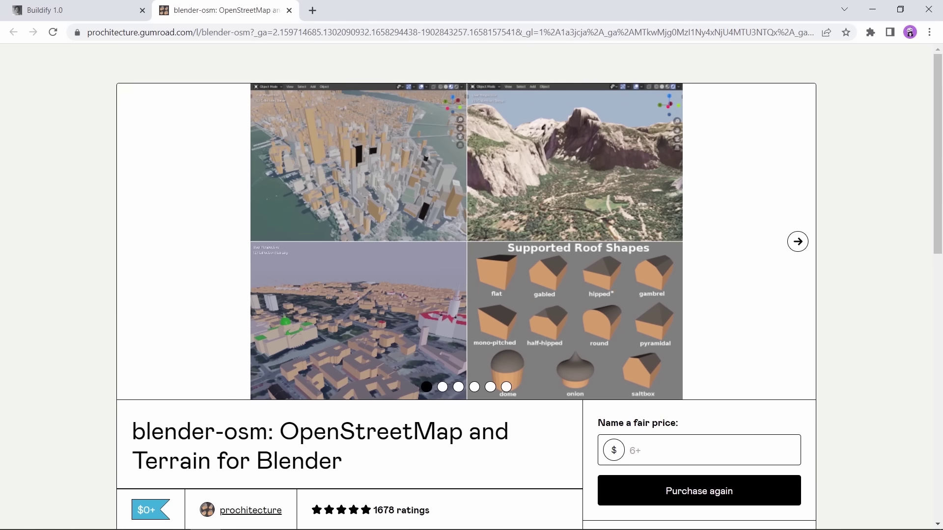
scroll(484, 234, down, 8)
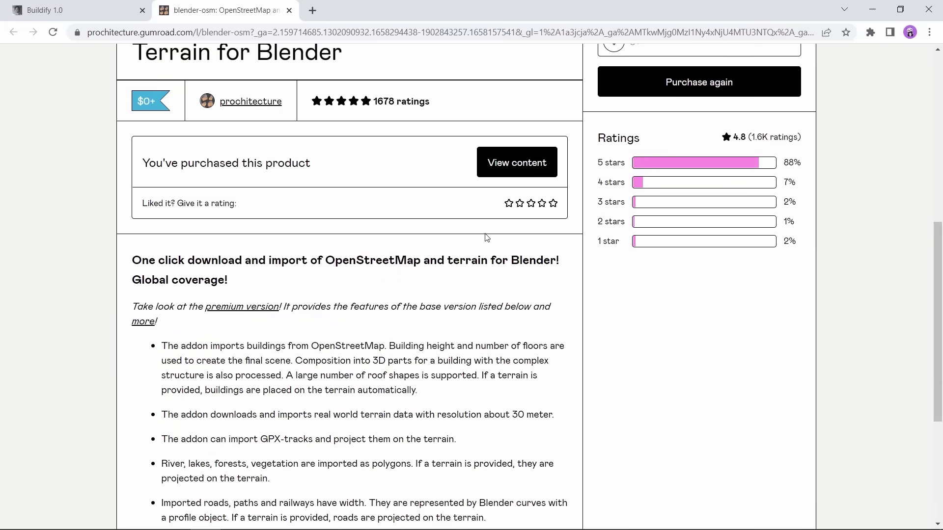
scroll(486, 237, down, 2)
scroll(487, 238, down, 3)
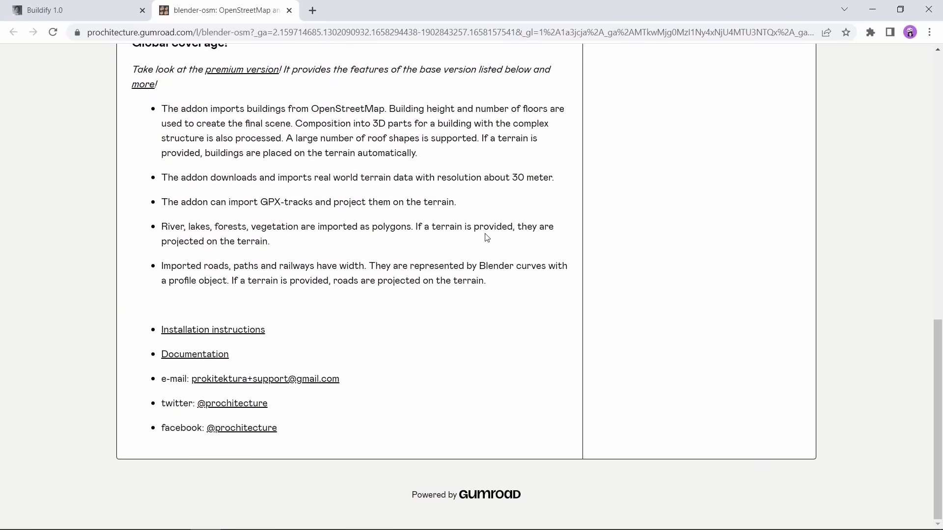
scroll(487, 238, up, 3)
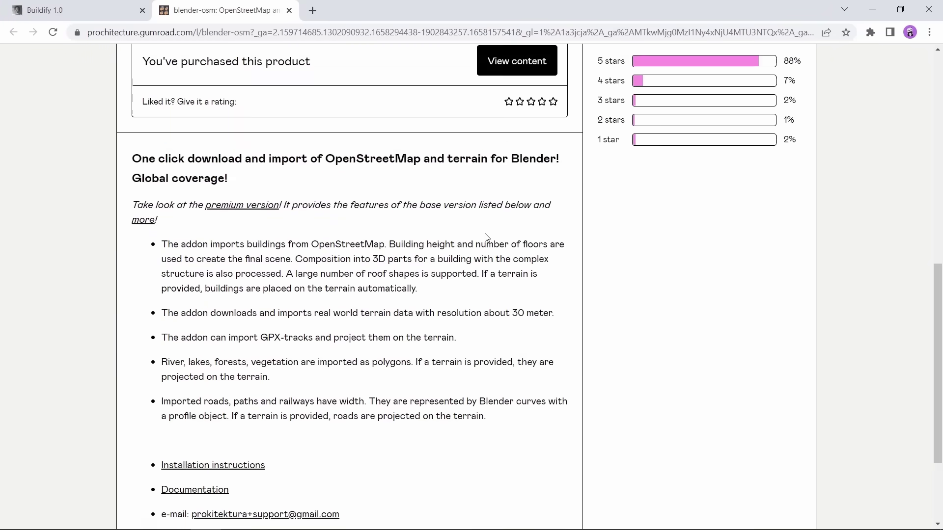
scroll(487, 237, up, 5)
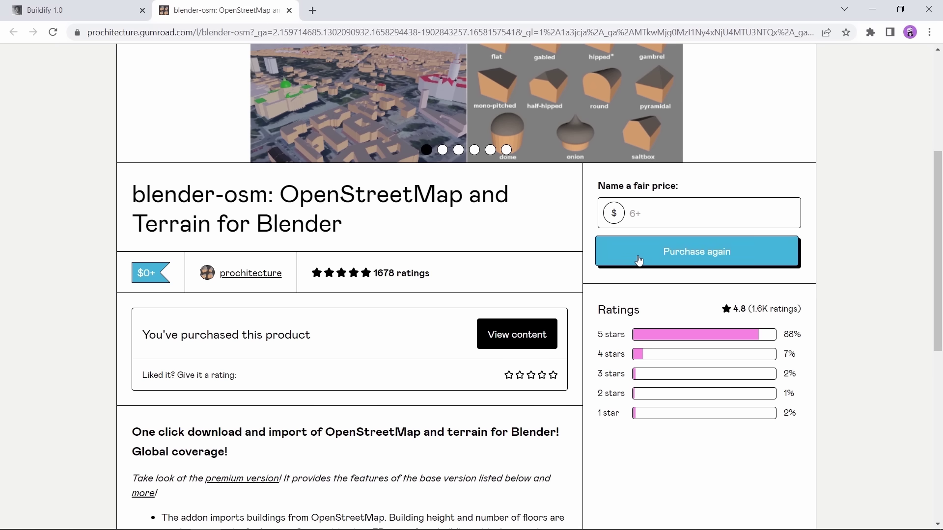
scroll(639, 261, up, 5)
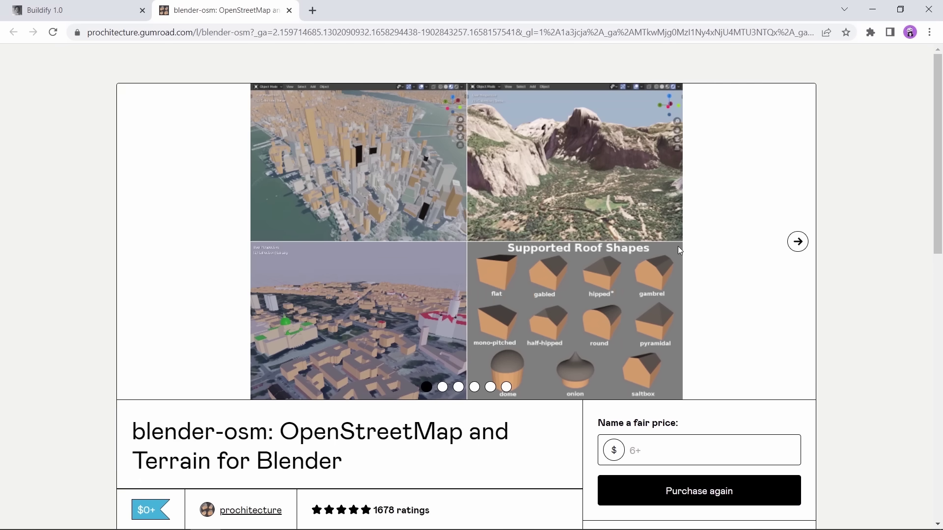
Advance the product image carousel three slides to the Leipzig city buildings image
click(797, 241)
click(796, 241)
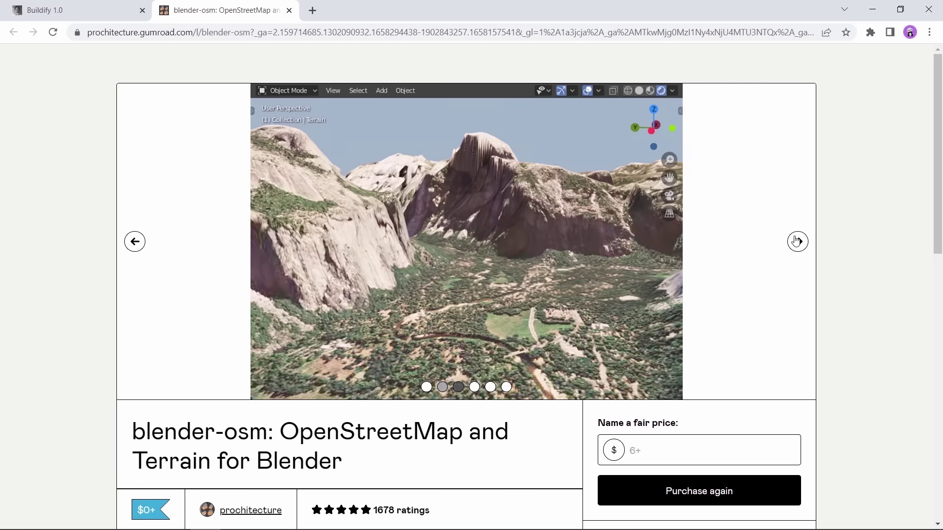
click(796, 241)
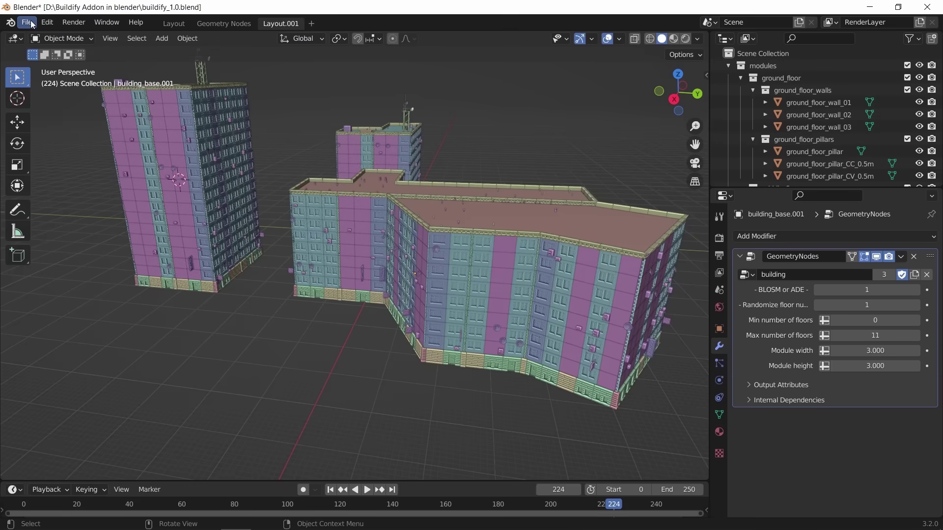
Create a new General file, discarding unsaved changes to buildify_1.0.blend
click(27, 22)
mouse_move(45, 37)
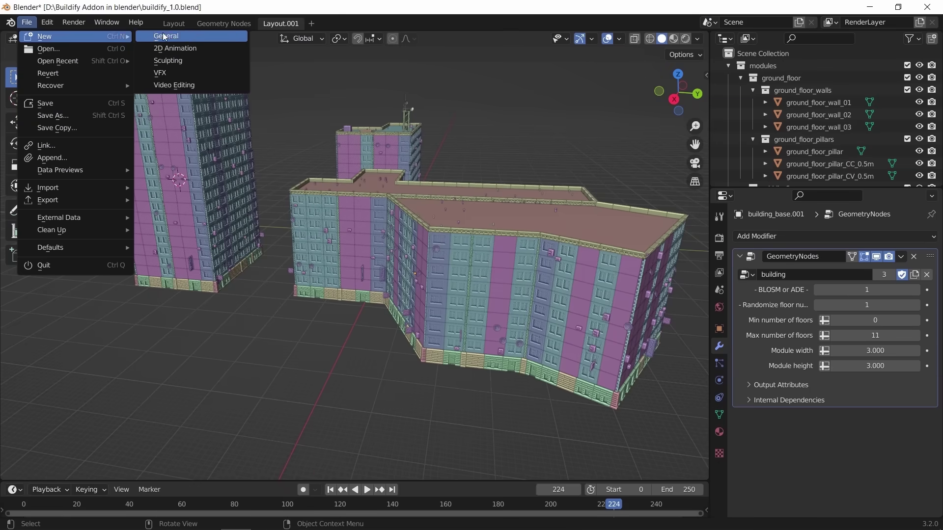
click(185, 63)
click(494, 290)
Select all and delete the default cube, camera and light
key(a)
key(x)
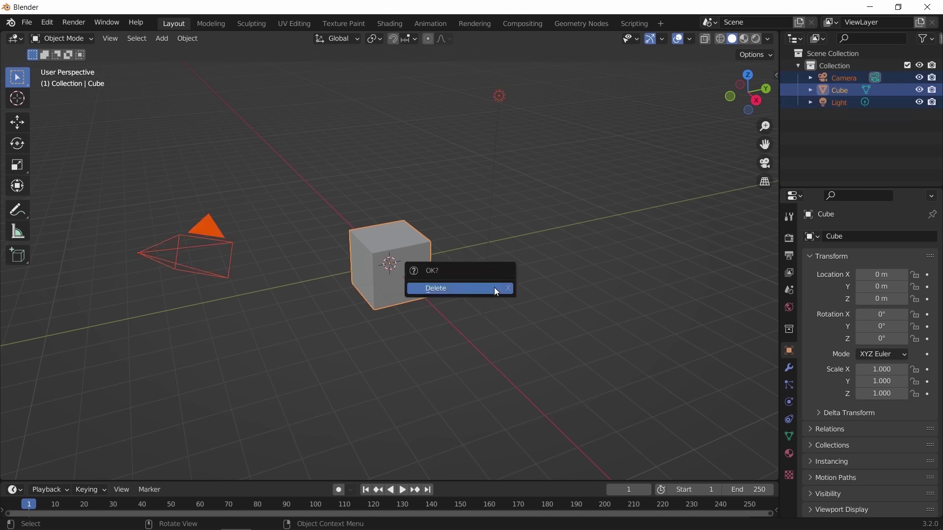
click(494, 288)
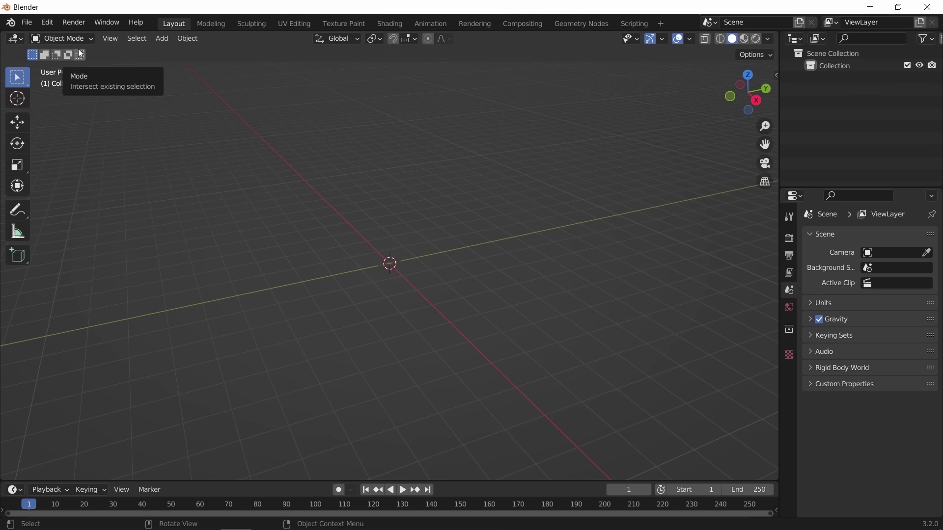
Search Preferences add-ons for 'osm', check the blender-osm entry is enabled, then close Preferences
click(48, 22)
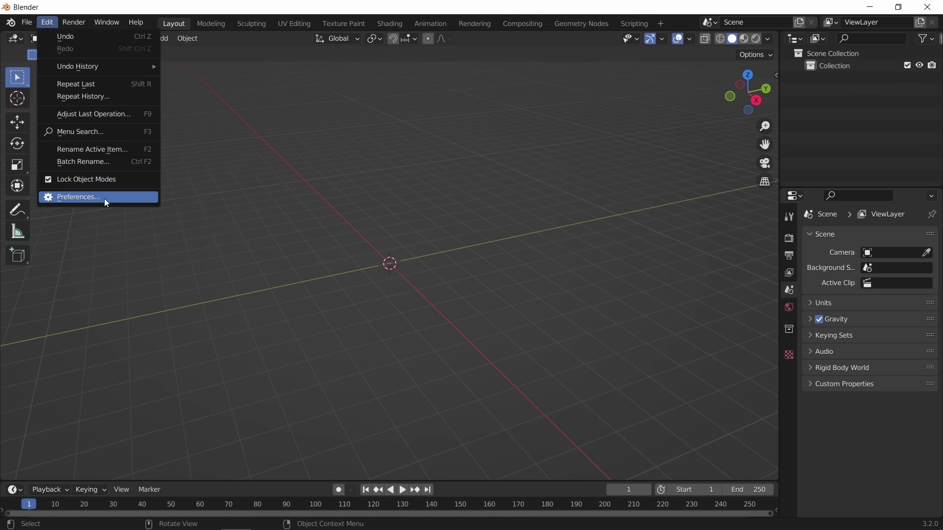
click(106, 203)
text(osm)
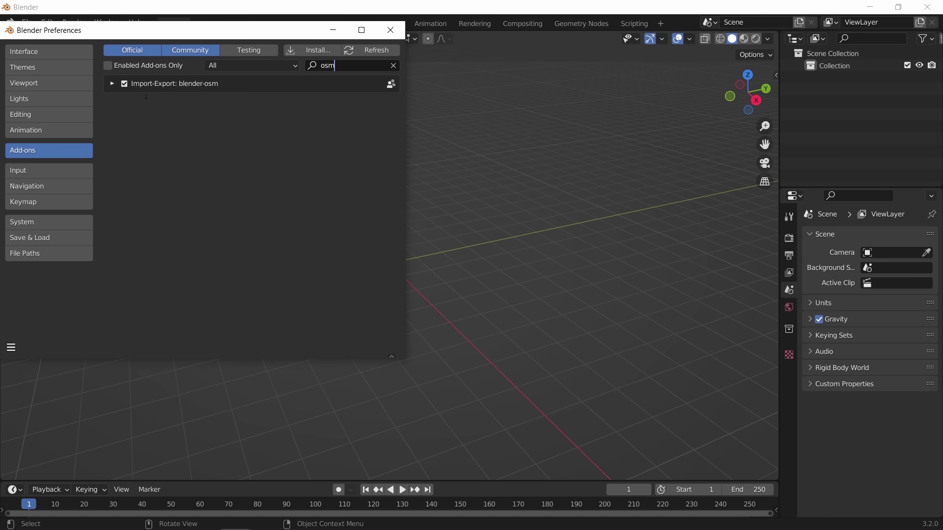
click(113, 84)
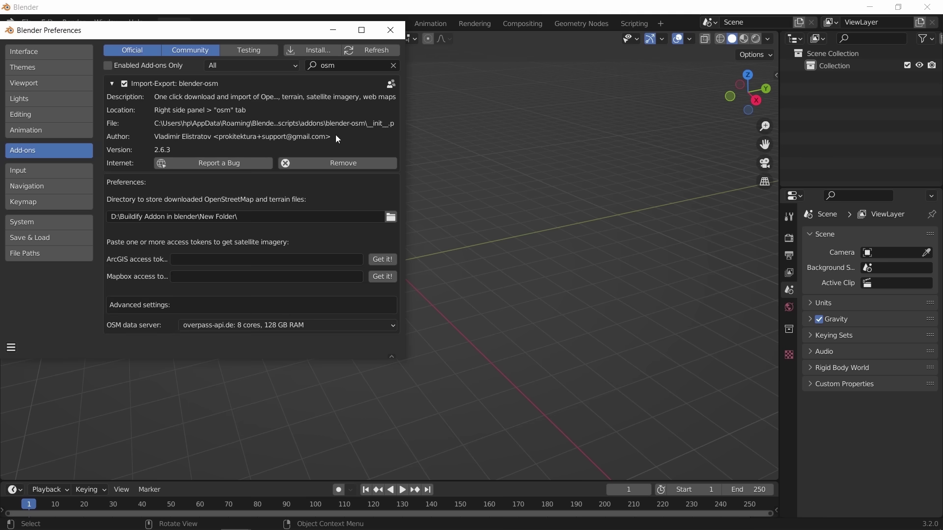
click(391, 30)
Show the osm tab in the viewport sidebar and widen the panel so labels fit
key(n)
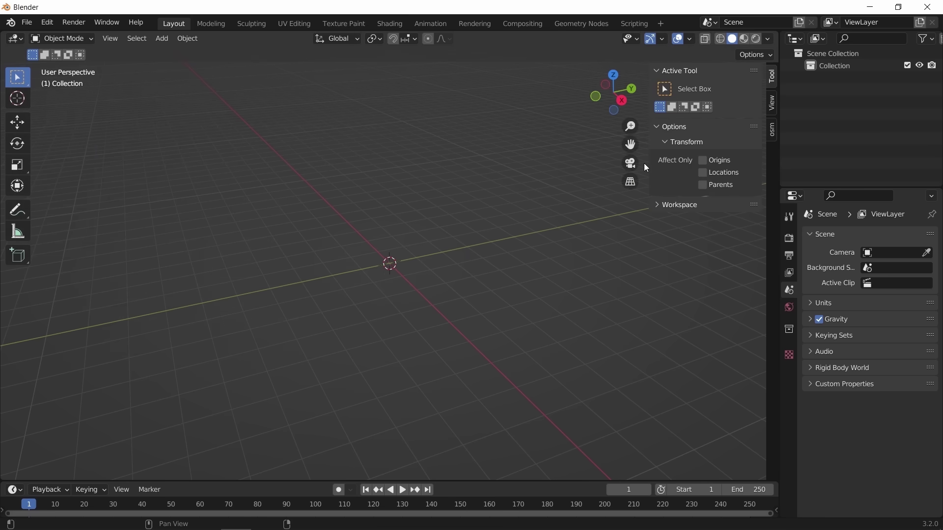
click(772, 130)
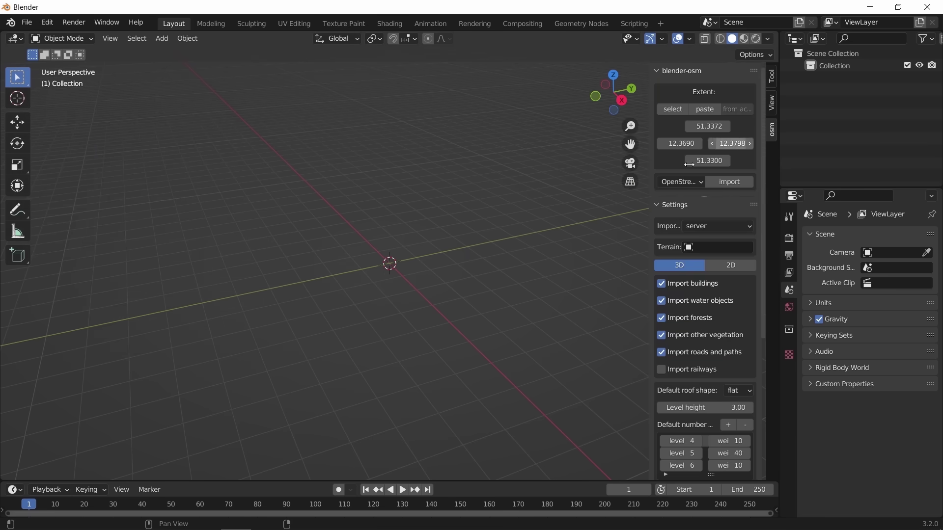
drag(654, 175, 582, 175)
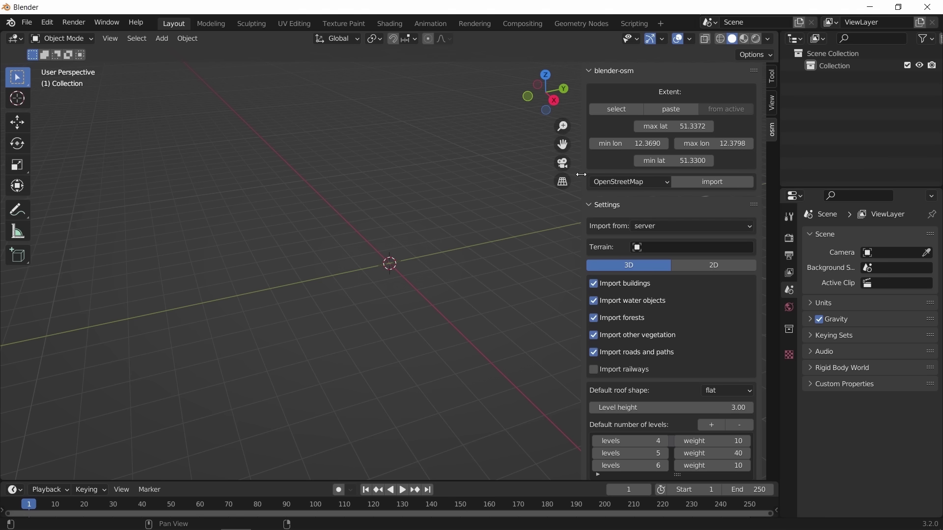
Import the chosen map area, view the city from top, then set import mode to 2D
click(706, 184)
scroll(420, 257, down, 5)
mouse_move(421, 257)
middle_down()
mouse_move(373, 299)
mouse_move(299, 291)
mouse_move(368, 290)
mouse_move(358, 325)
mouse_move(411, 192)
mouse_move(391, 155)
mouse_move(438, 193)
middle_up()
key(KP_7)
scroll(435, 192, down, 5)
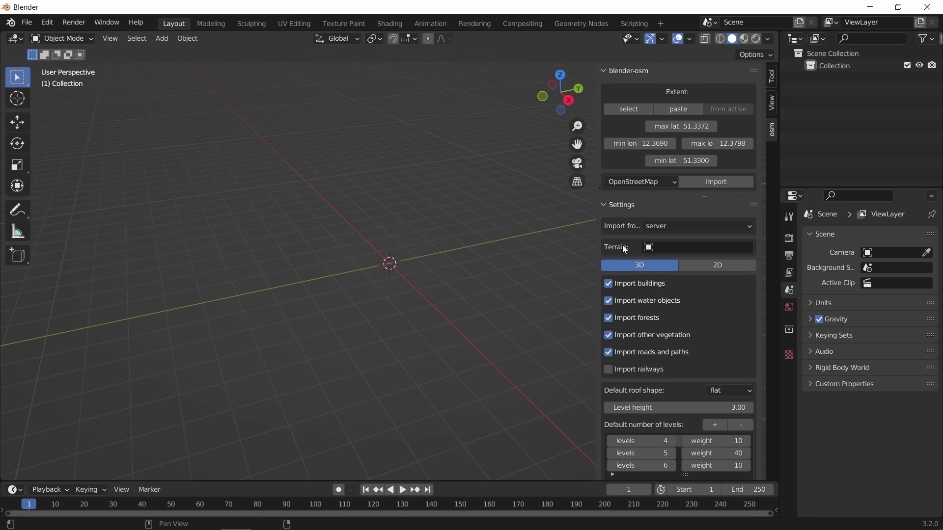
click(712, 268)
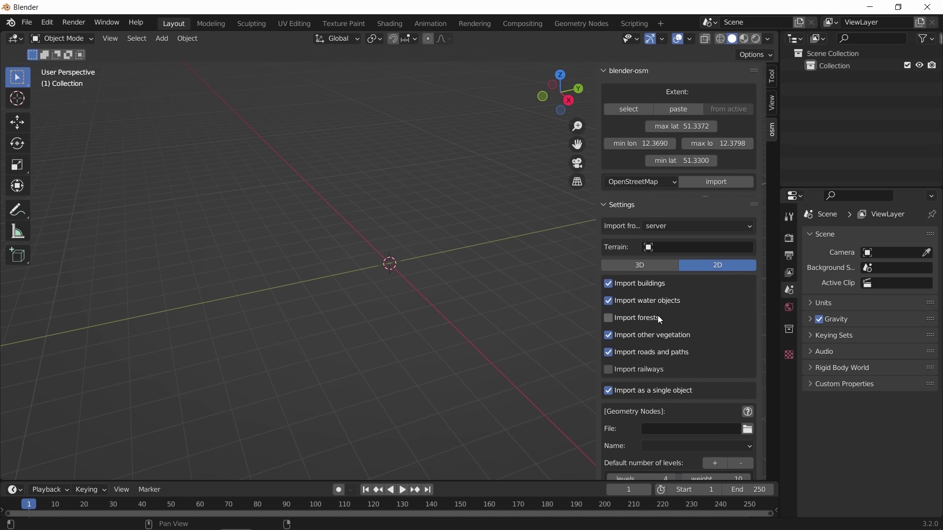
Set the Geometry Nodes file to buildify_1.0.blend from the Buildify Addon folder
scroll(695, 318, down, 1)
scroll(682, 317, down, 2)
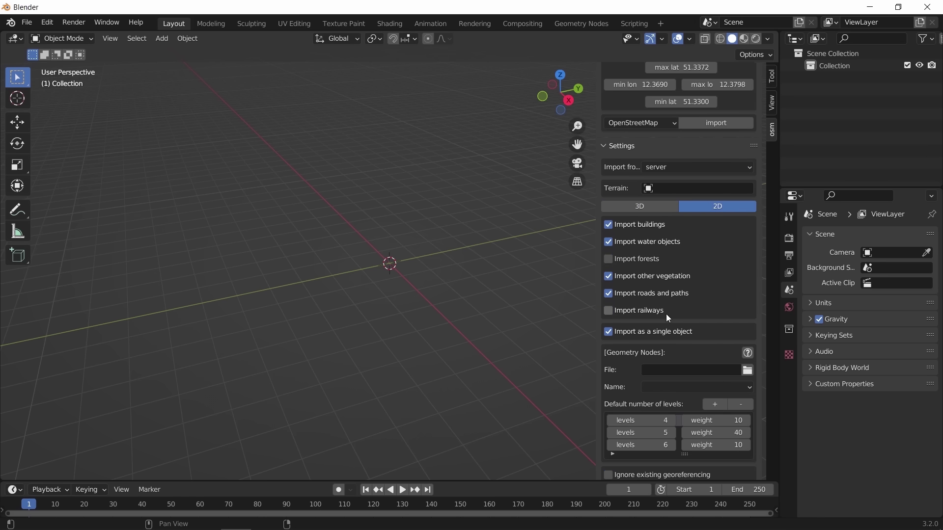
scroll(675, 313, down, 1)
click(667, 347)
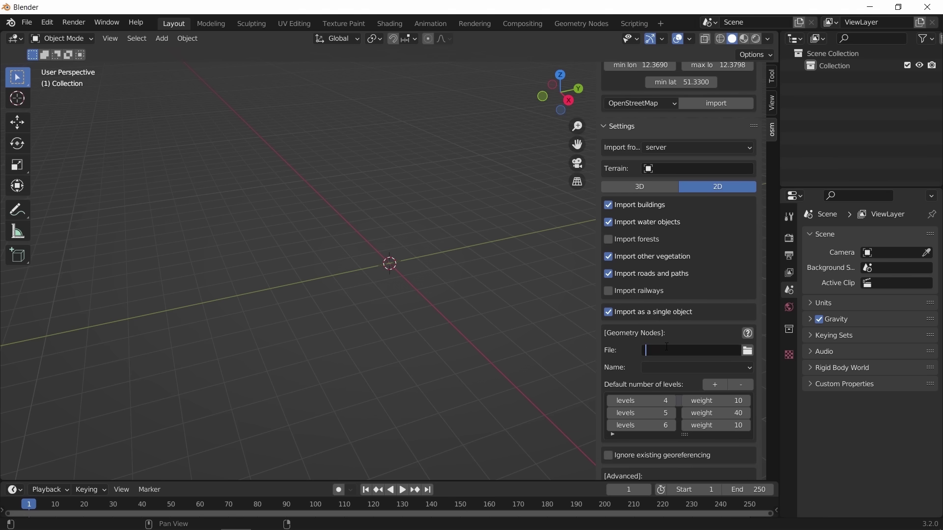
click(756, 351)
click(748, 350)
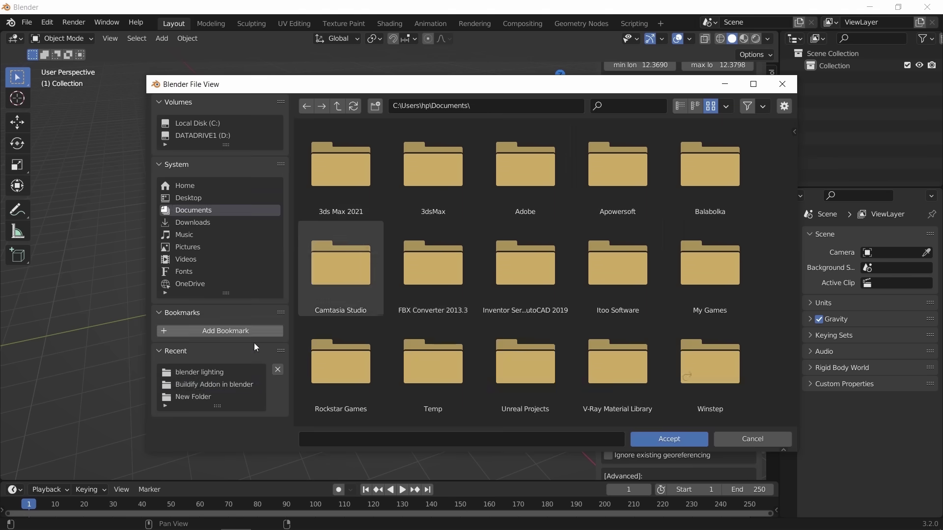
click(215, 385)
double_click(512, 189)
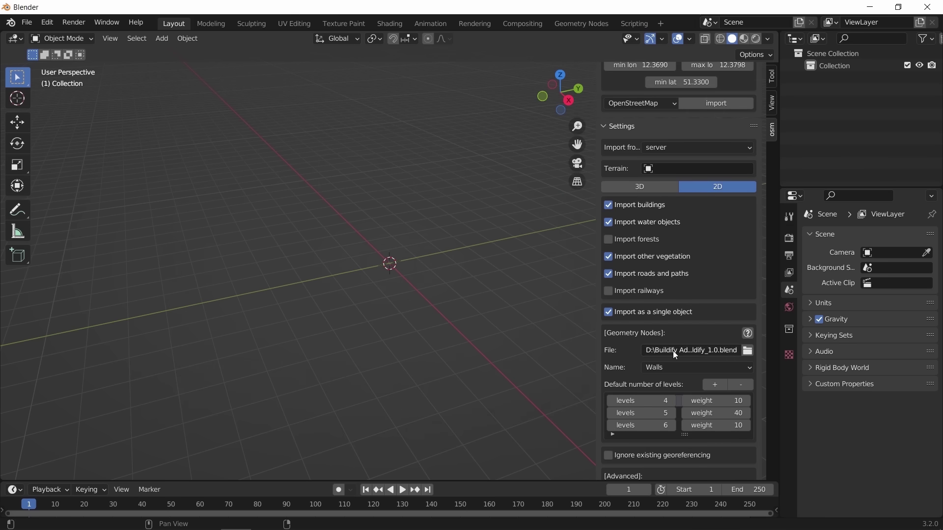
Choose the 'building' node group in the Name dropdown
click(670, 367)
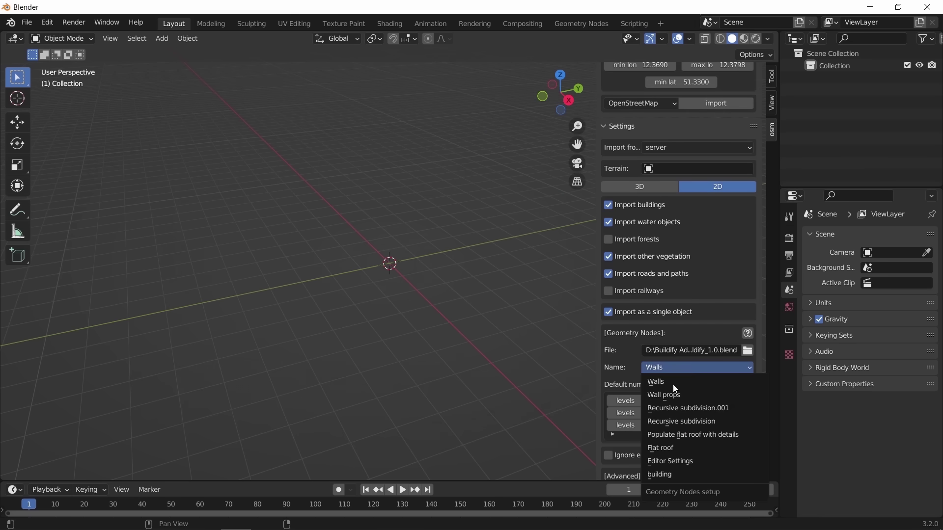
click(675, 470)
scroll(637, 369, down, 2)
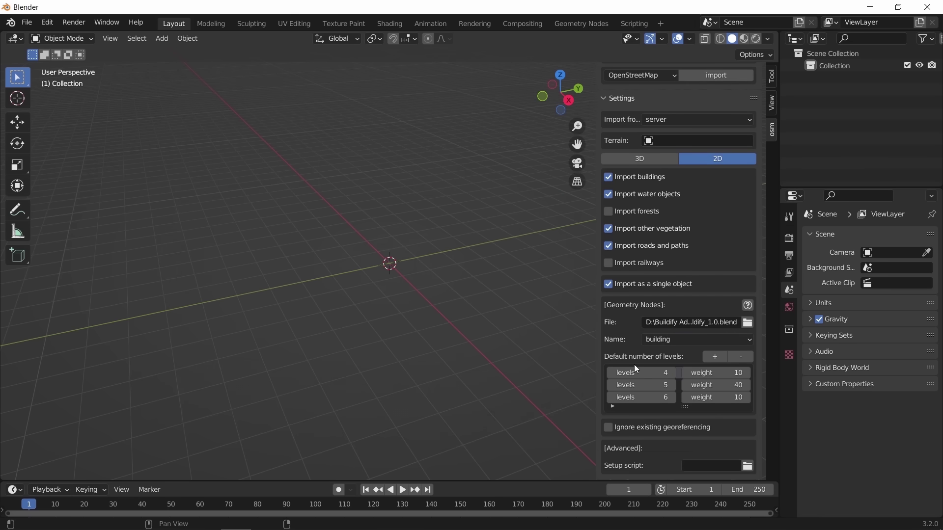
scroll(634, 365, up, 4)
scroll(634, 365, up, 3)
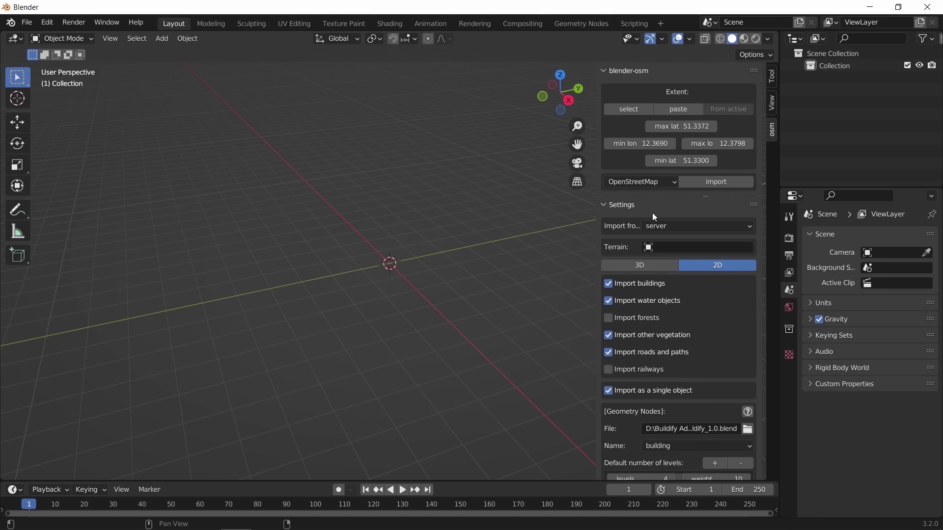
Import the map_4.osm area with Buildify buildings, zoom out and hide the sidebar
click(719, 184)
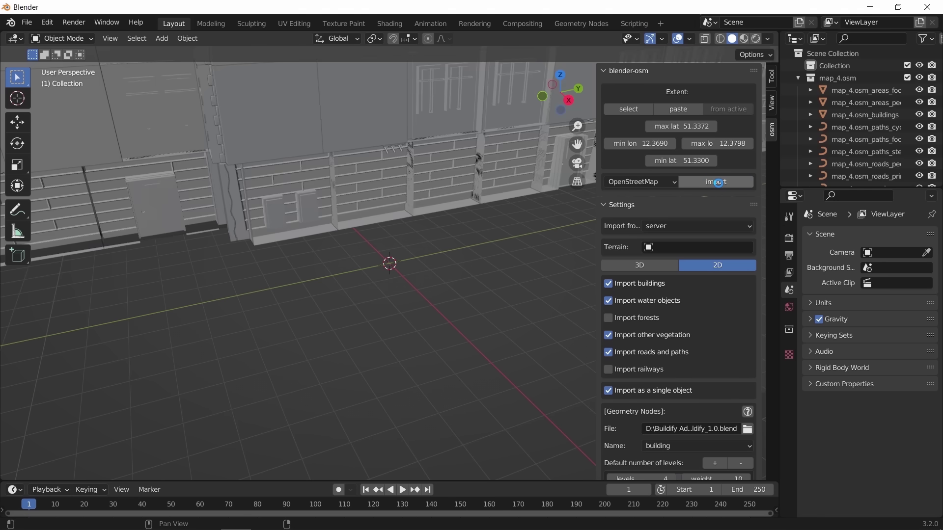
scroll(412, 237, down, 2)
scroll(411, 236, down, 4)
scroll(413, 237, down, 2)
scroll(436, 234, down, 2)
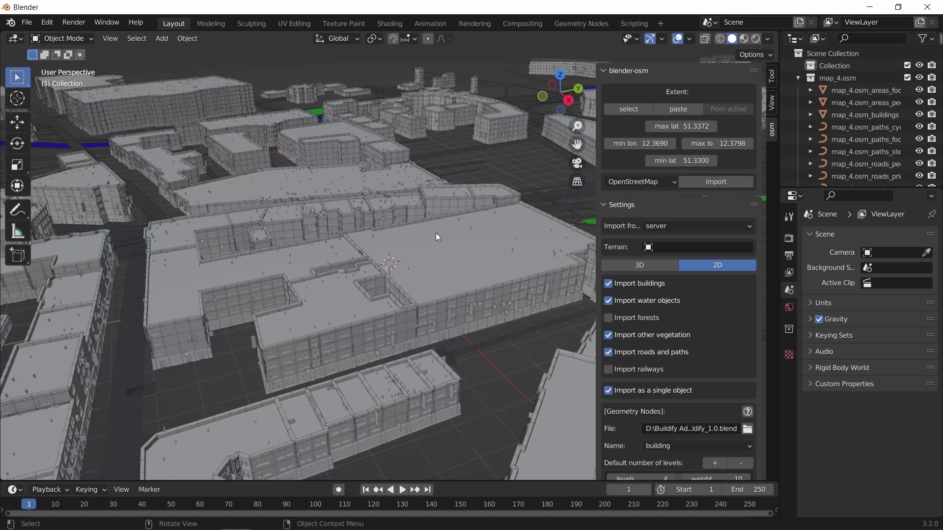
key(n)
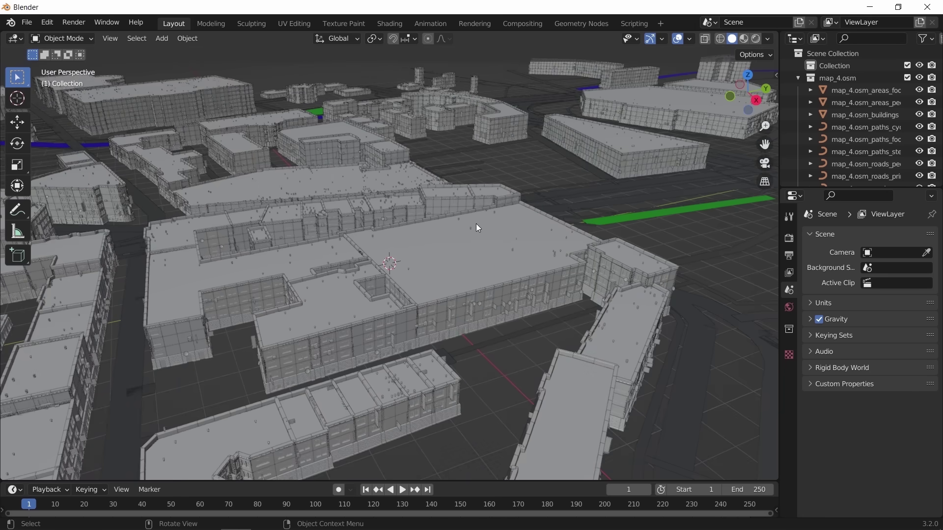
click(768, 39)
Set viewport shading colour to Random and enable Cavity with type Both
click(758, 204)
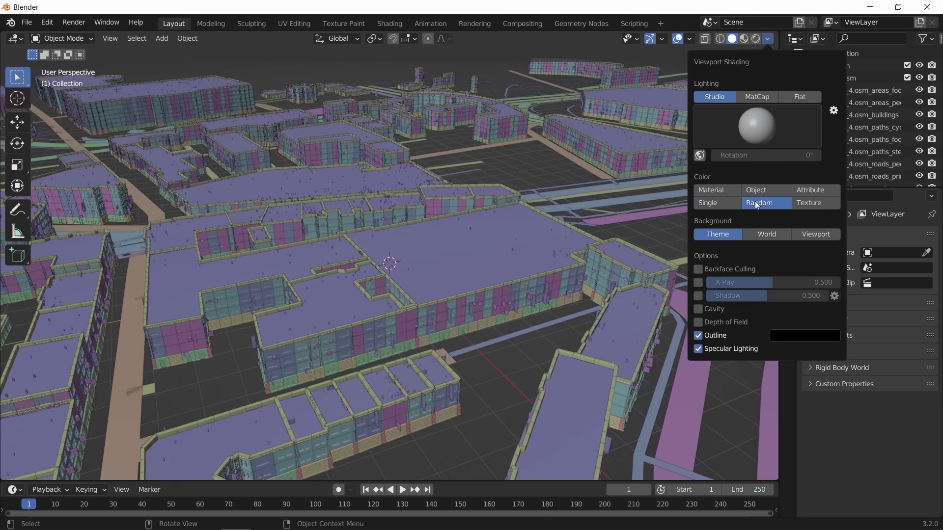
click(706, 310)
click(795, 310)
click(806, 355)
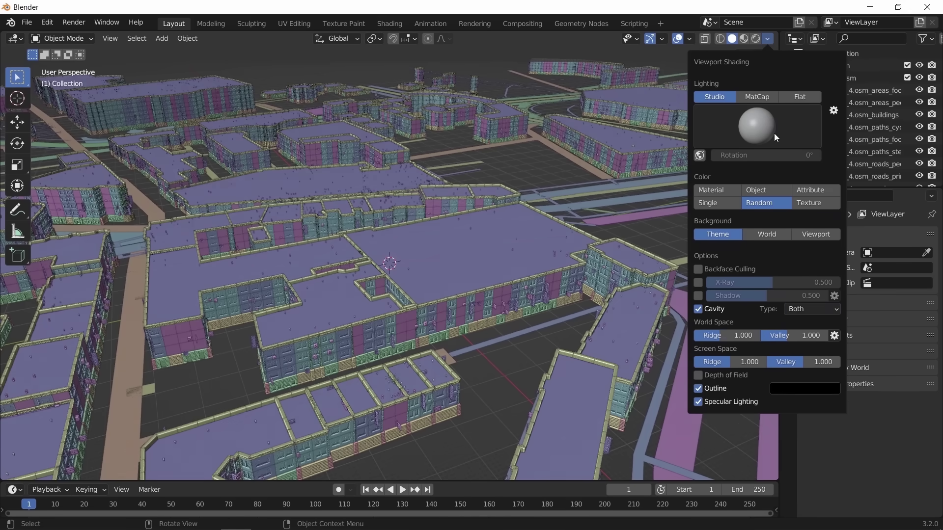
Orbit, pan and zoom around the shaded city down to a street-level view
middle_drag(528, 269, 438, 281)
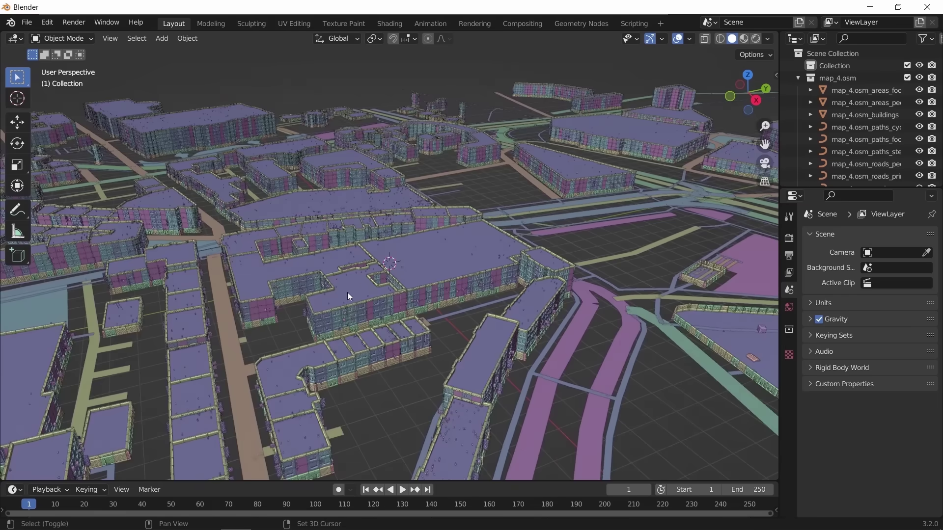
shift+middle_drag(347, 292, 418, 235)
scroll(417, 235, up, 3)
scroll(416, 293, up, 4)
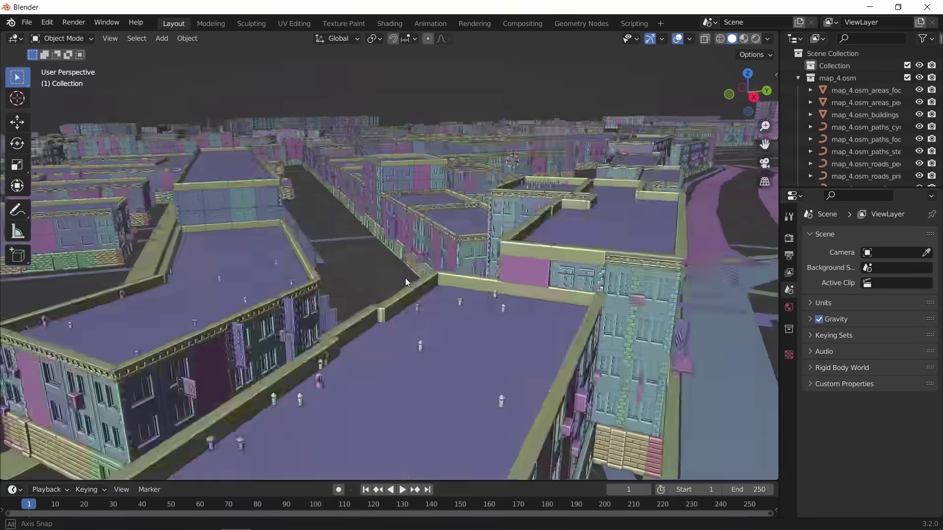
scroll(405, 278, up, 2)
middle_drag(394, 246, 317, 255)
scroll(249, 289, down, 3)
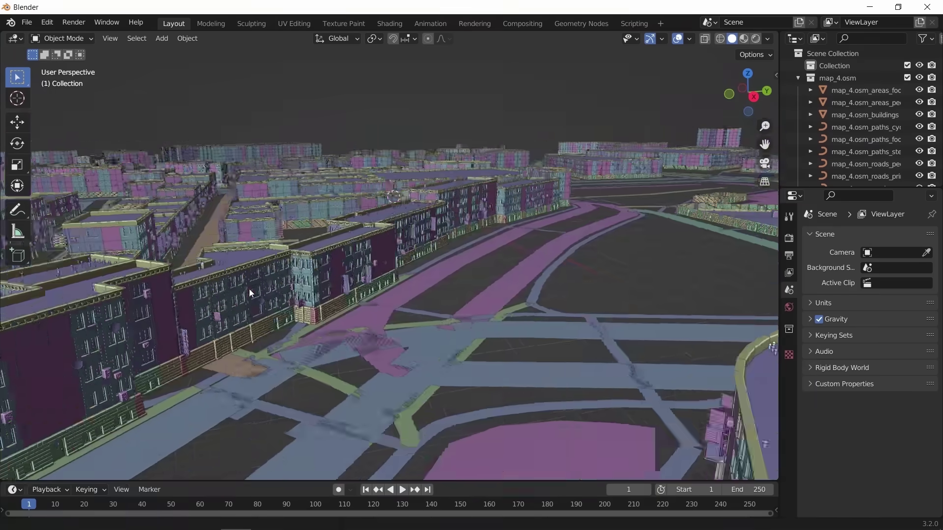
scroll(505, 294, down, 3)
scroll(523, 309, down, 3)
scroll(497, 289, down, 3)
scroll(498, 288, up, 3)
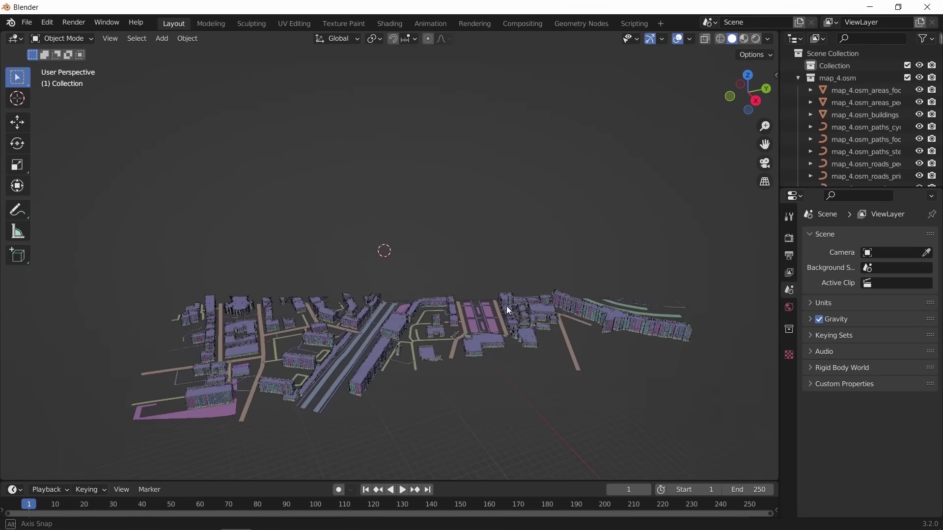
Set the viewport Clip End to 10000 m in the sidebar View tab, then hide the sidebar
key(n)
click(771, 103)
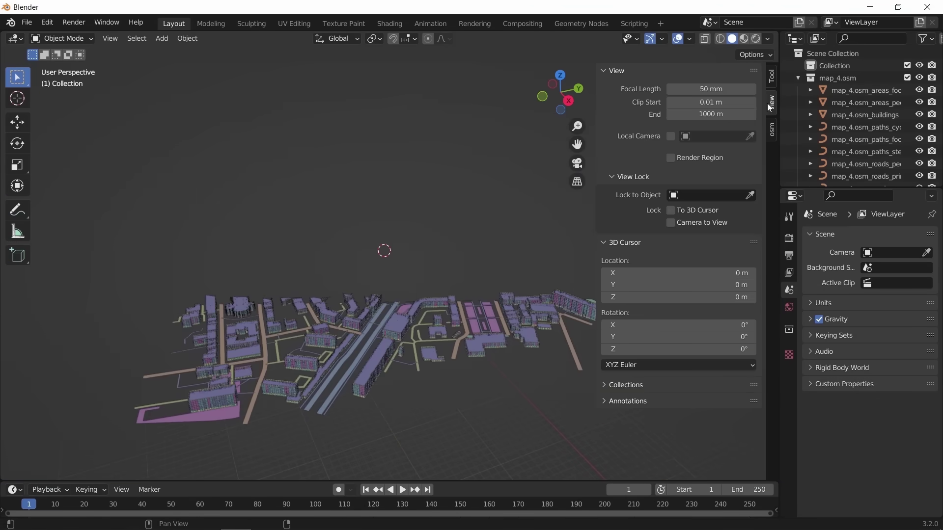
double_click(711, 114)
text(10)
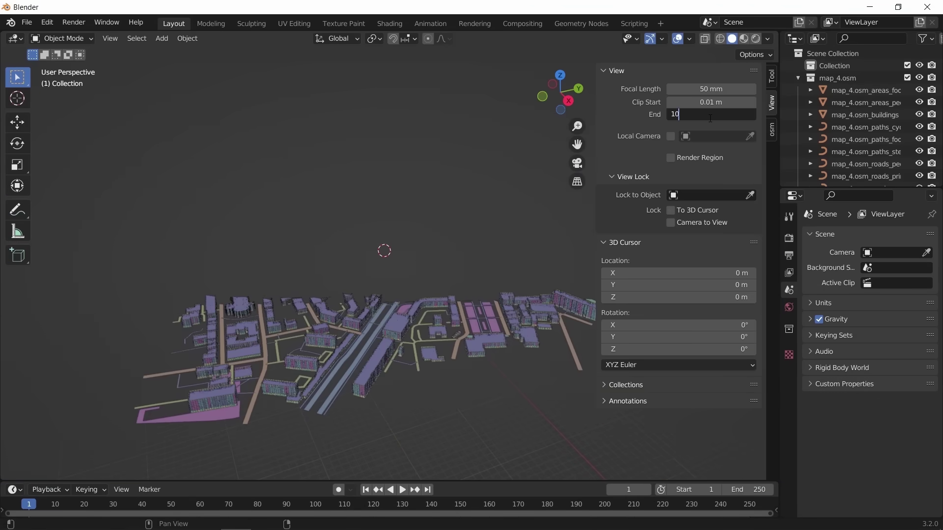
text(000)
key(Return)
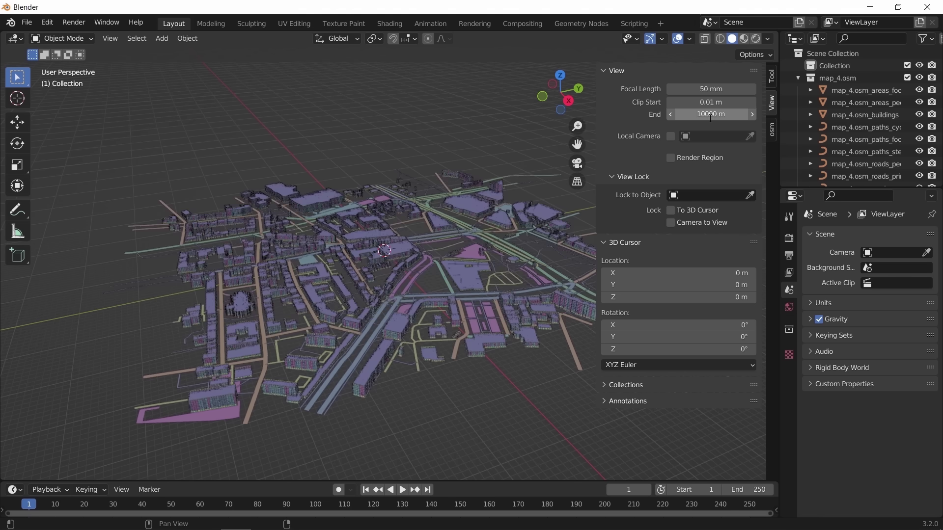
key(n)
Fly in over the city, orbiting and panning across its buildings and roads
scroll(477, 279, up, 3)
scroll(477, 279, up, 2)
middle_drag(495, 302, 402, 308)
middle_drag(401, 308, 523, 310)
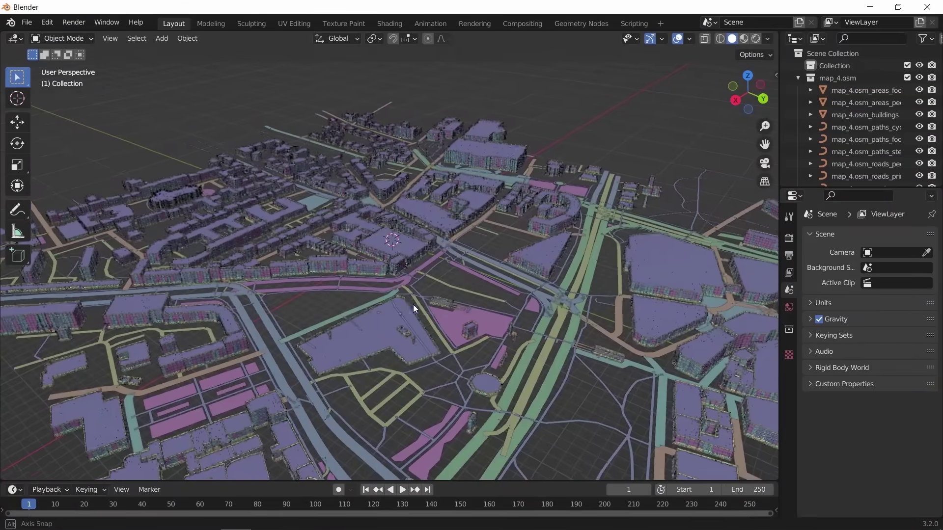
scroll(522, 306, up, 3)
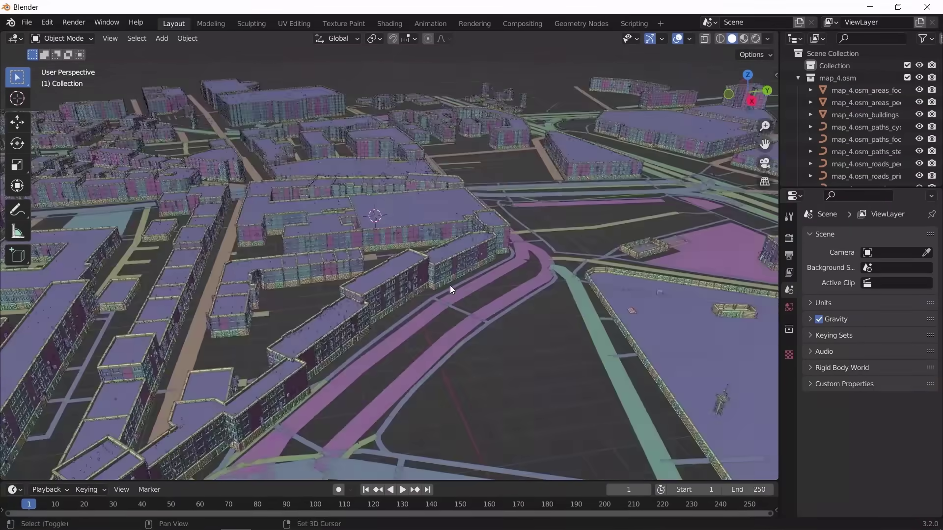
scroll(466, 291, up, 3)
scroll(342, 248, up, 3)
scroll(391, 259, up, 2)
shift+middle_drag(382, 265, 254, 261)
mouse_move(311, 266)
shift+middle_down()
mouse_move(581, 287)
mouse_move(564, 274)
shift+middle_up()
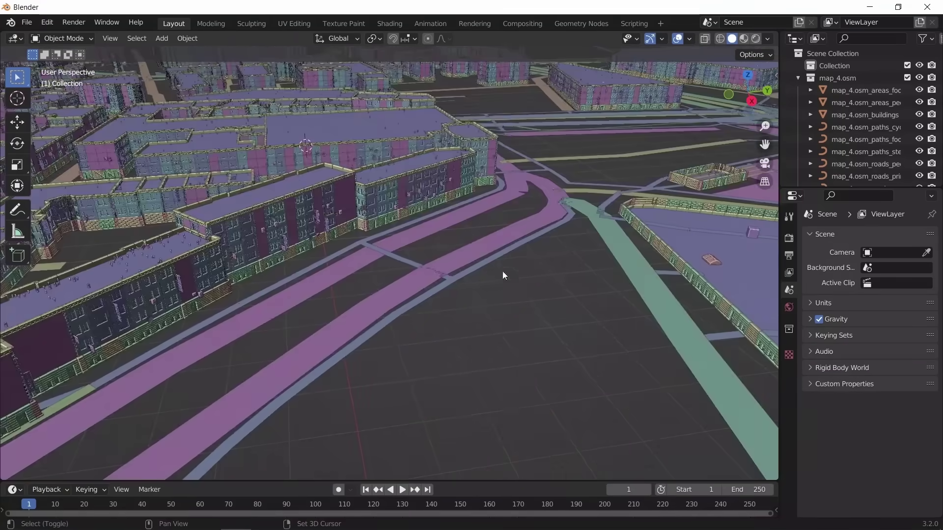
scroll(473, 278, up, 3)
mouse_move(393, 275)
shift+middle_down()
mouse_move(349, 273)
mouse_move(500, 275)
mouse_move(547, 319)
mouse_move(341, 320)
shift+middle_up()
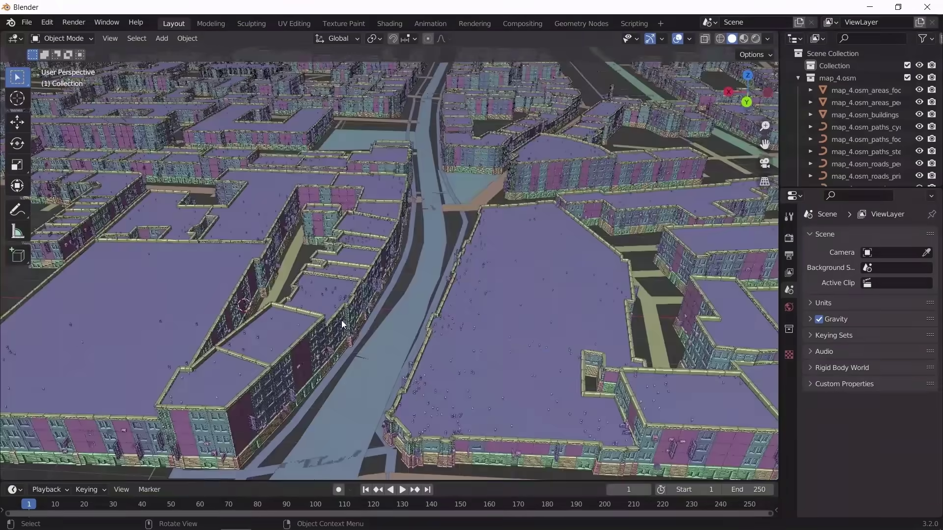
Select the map_4.osm_buildings object and orbit around it up close
shift+middle_drag(467, 337, 336, 293)
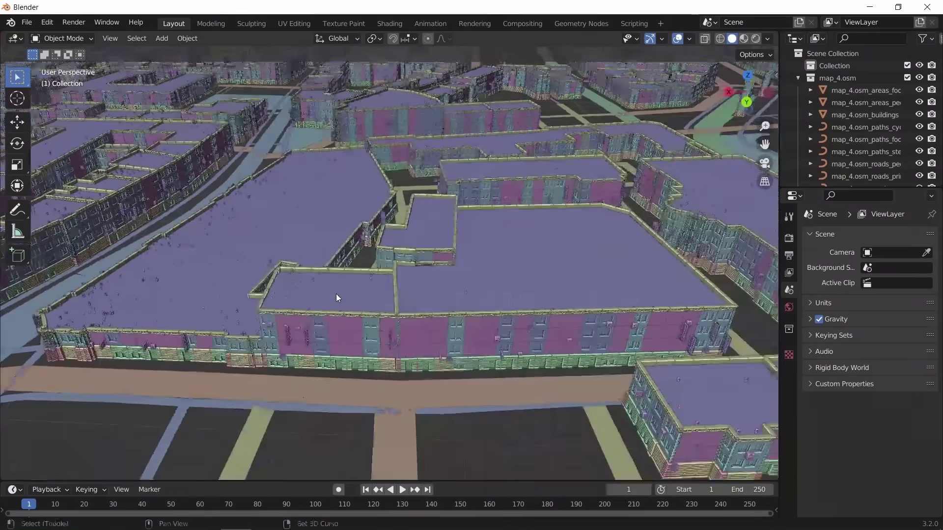
click(375, 299)
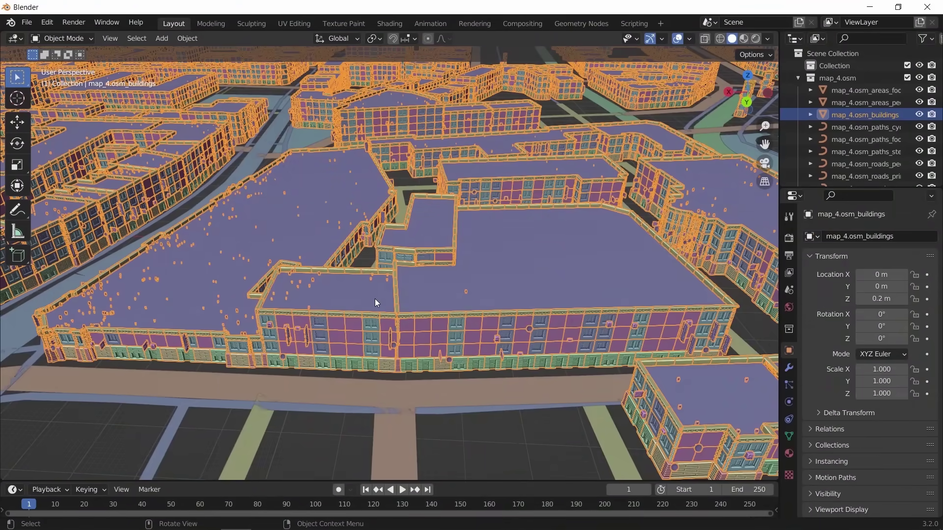
mouse_move(273, 325)
middle_down()
mouse_move(346, 325)
mouse_move(328, 299)
mouse_move(348, 296)
middle_up()
scroll(347, 325, down, 4)
scroll(347, 325, down, 3)
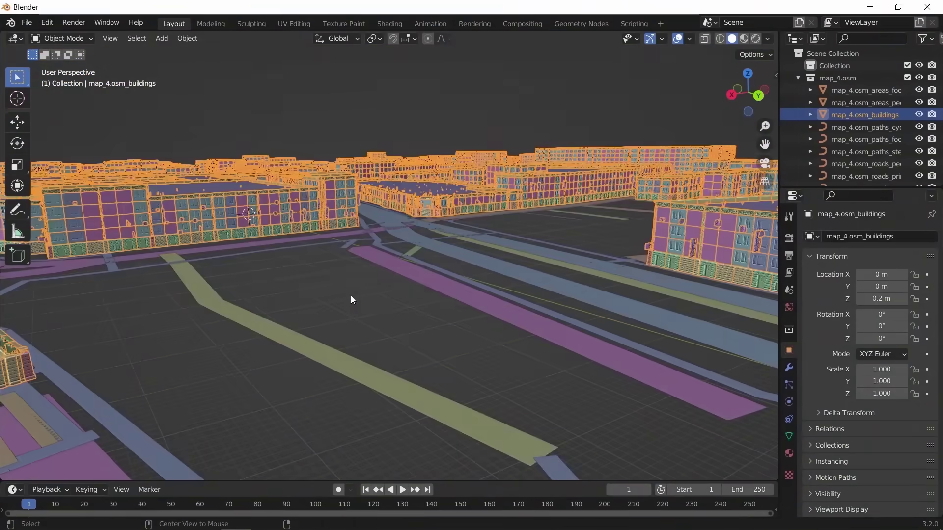
Deselect the buildings and move the view down to street level along the road
click(351, 296)
middle_drag(395, 249, 404, 294)
scroll(405, 336, up, 4)
scroll(352, 340, up, 3)
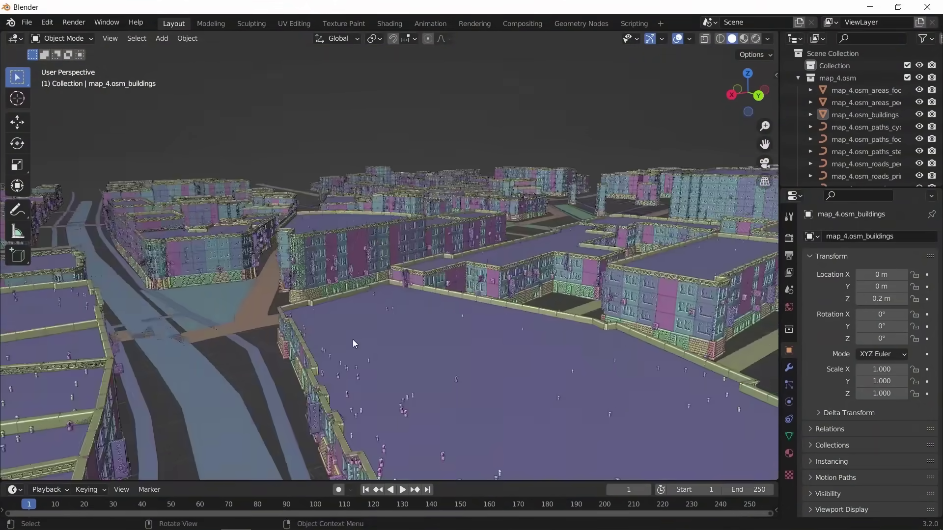
scroll(352, 328, up, 4)
shift+middle_drag(363, 309, 369, 308)
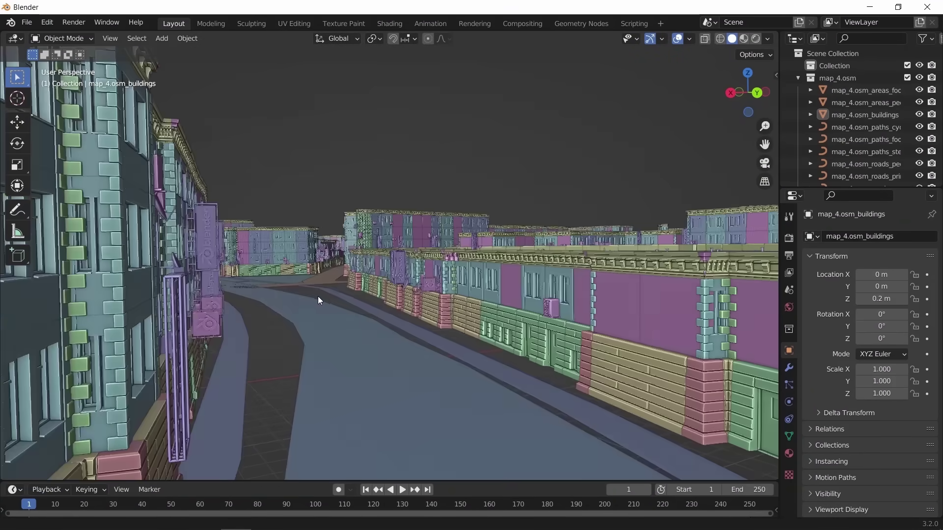
shift+middle_drag(370, 304, 309, 290)
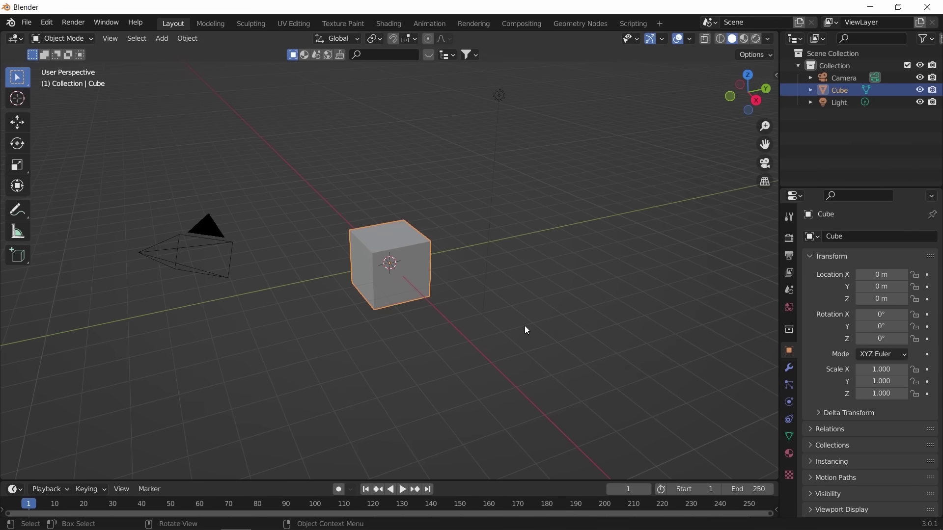
Reopen buildify_1.0.blend from the recent files list
click(27, 22)
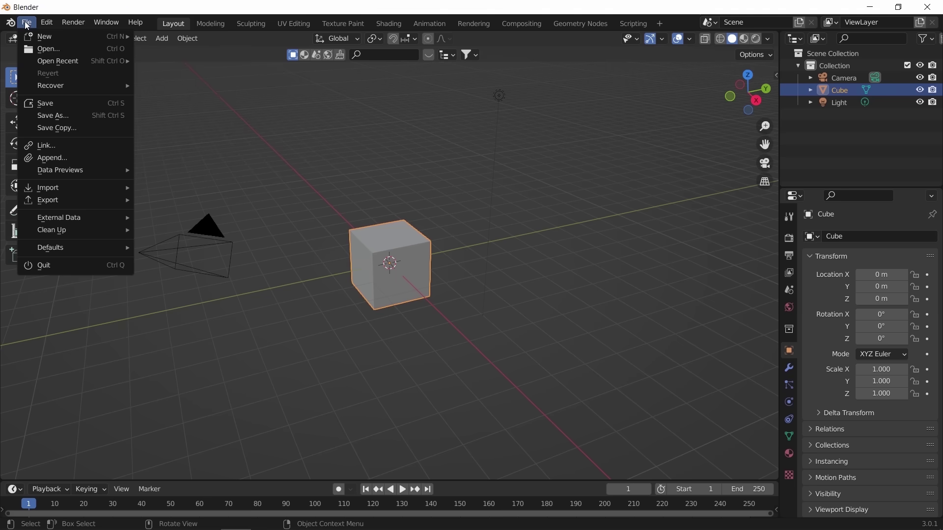
click(197, 60)
scroll(578, 141, up, 3)
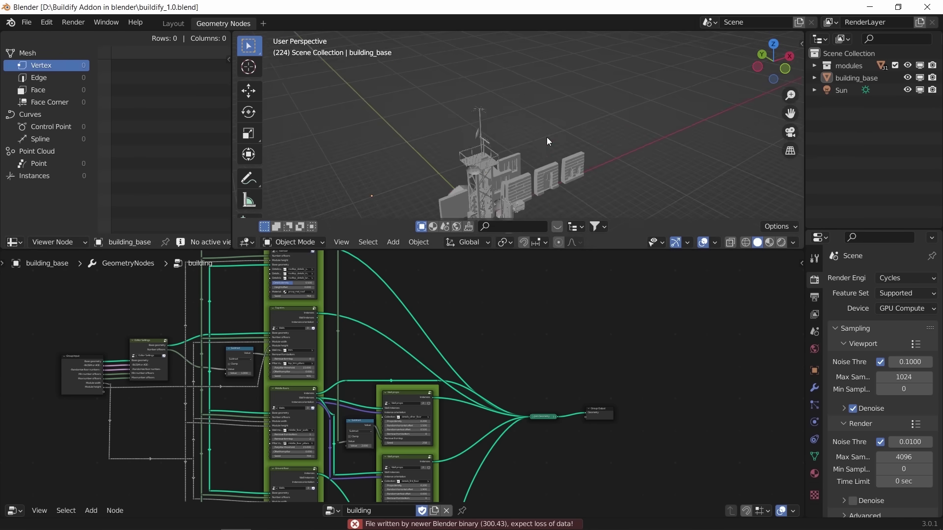
scroll(547, 137, up, 3)
In the Layout workspace, widen the Outliner and expand the modules collection to show its floor modules
click(816, 65)
key(ctrl+Page_Up)
scroll(443, 214, down, 2)
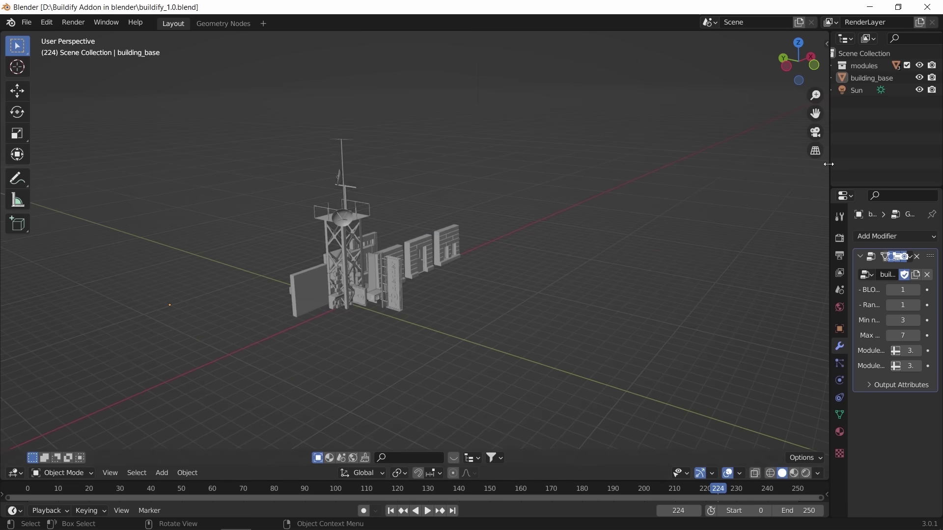
drag(830, 162, 600, 170)
shift+click(617, 65)
click(629, 79)
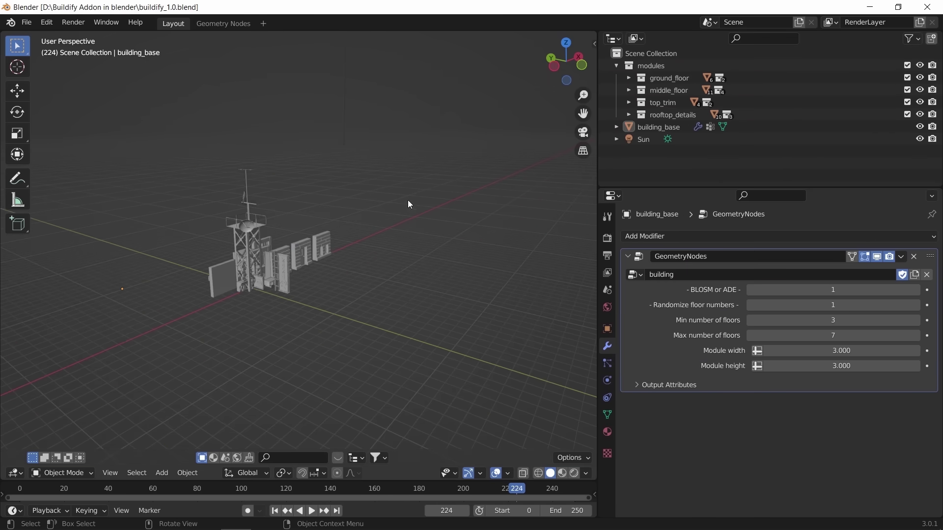
scroll(364, 285, up, 3)
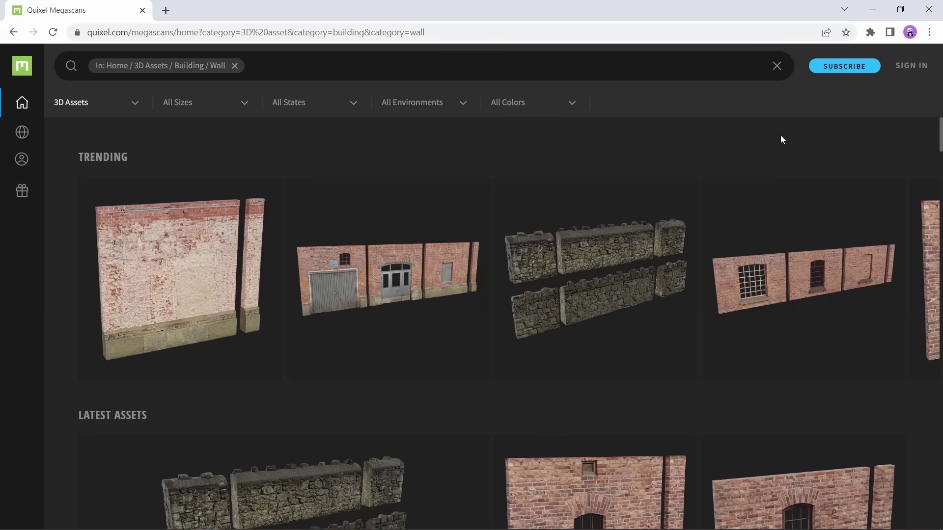
Scroll the Megascans Building > Wall listing down to the Gable Kit, Wall Kit and Base Door Kit
mouse_move(941, 132)
mouse_down()
mouse_move(940, 148)
mouse_move(940, 131)
mouse_up()
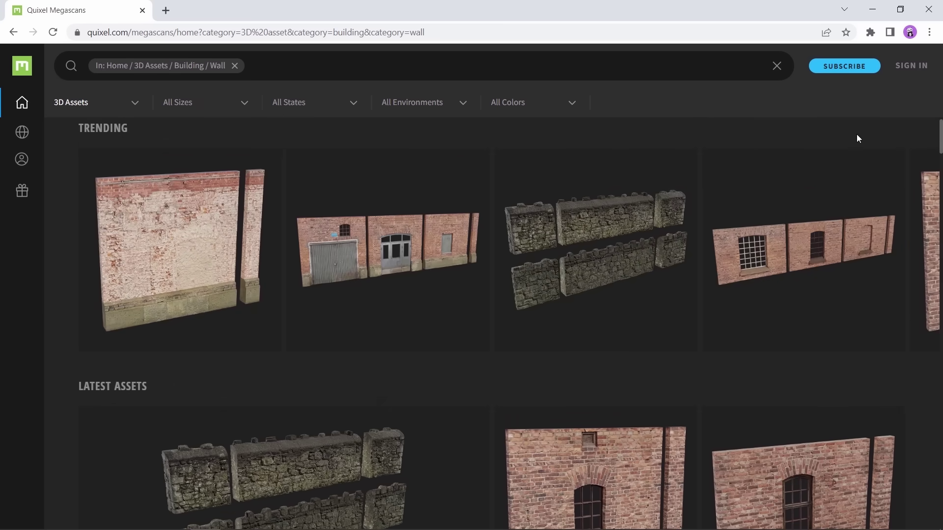
scroll(857, 139, down, 1)
scroll(857, 138, down, 7)
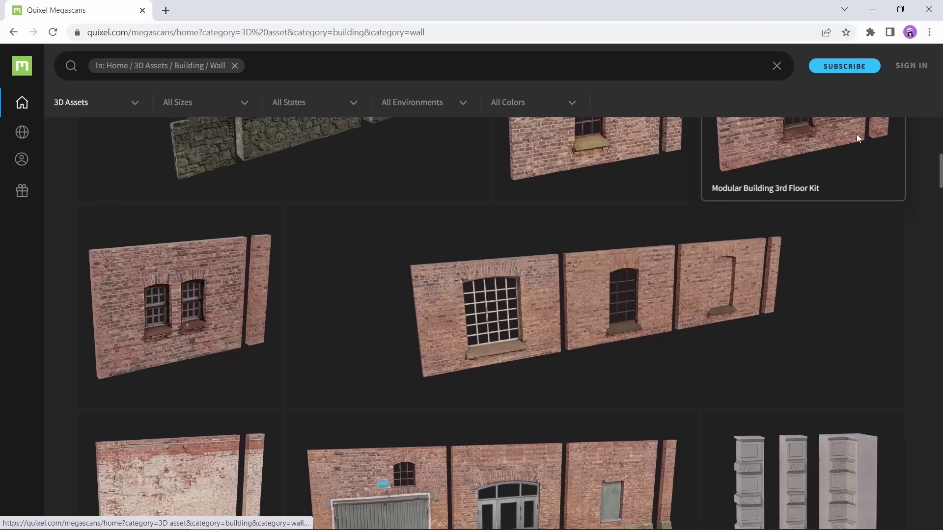
scroll(856, 139, down, 6)
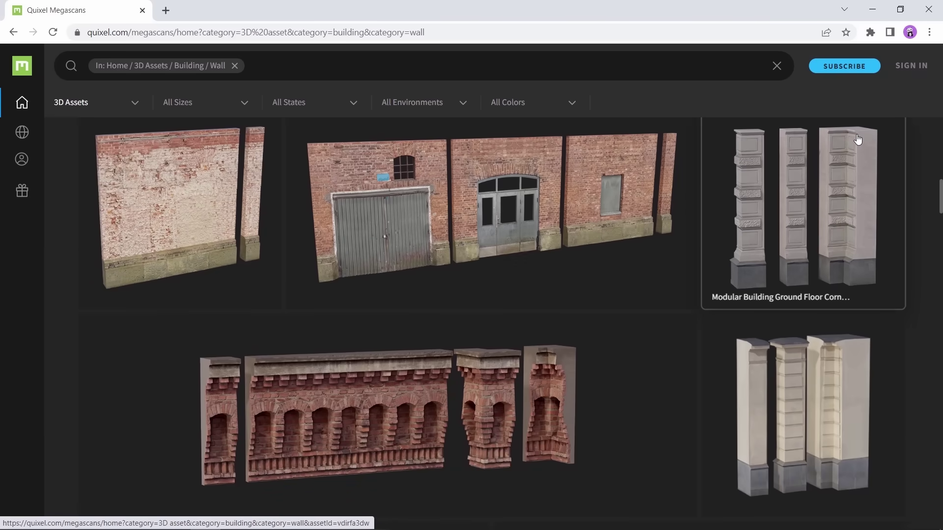
scroll(858, 139, down, 1)
scroll(858, 140, down, 9)
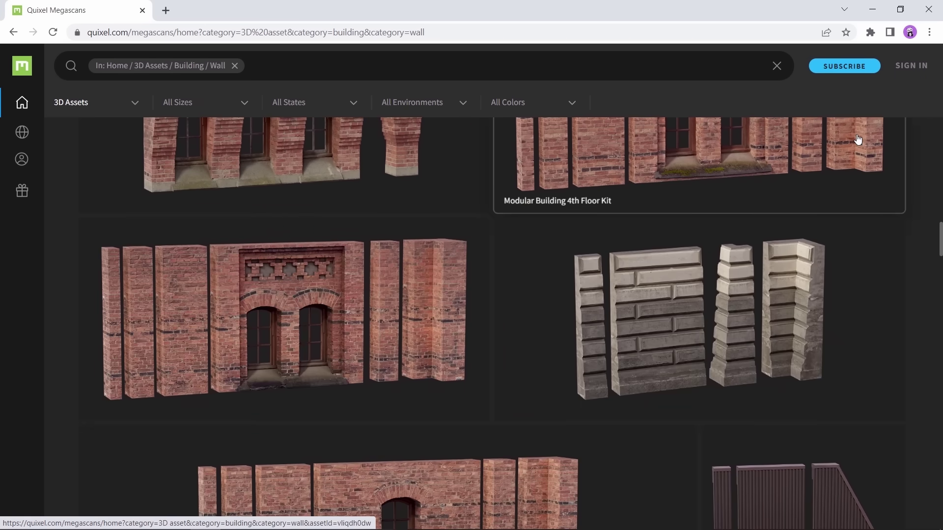
scroll(858, 140, down, 4)
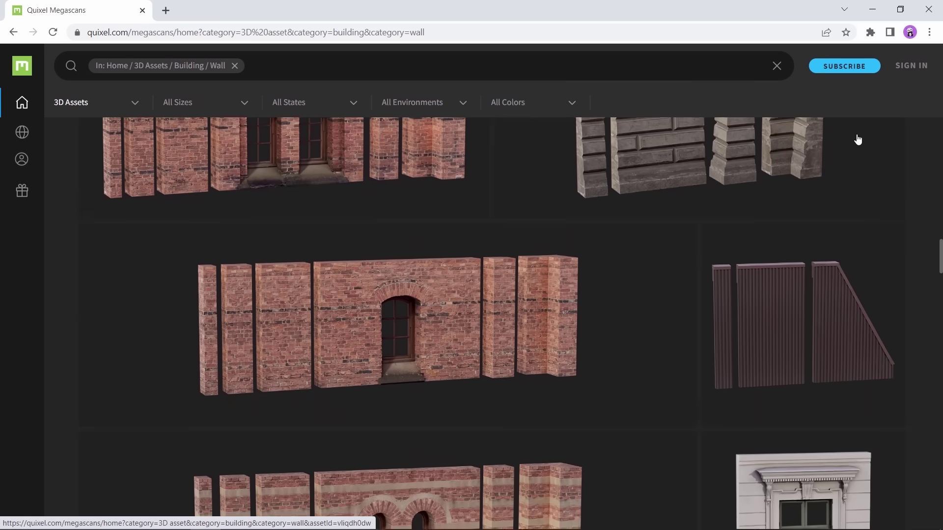
scroll(858, 140, down, 2)
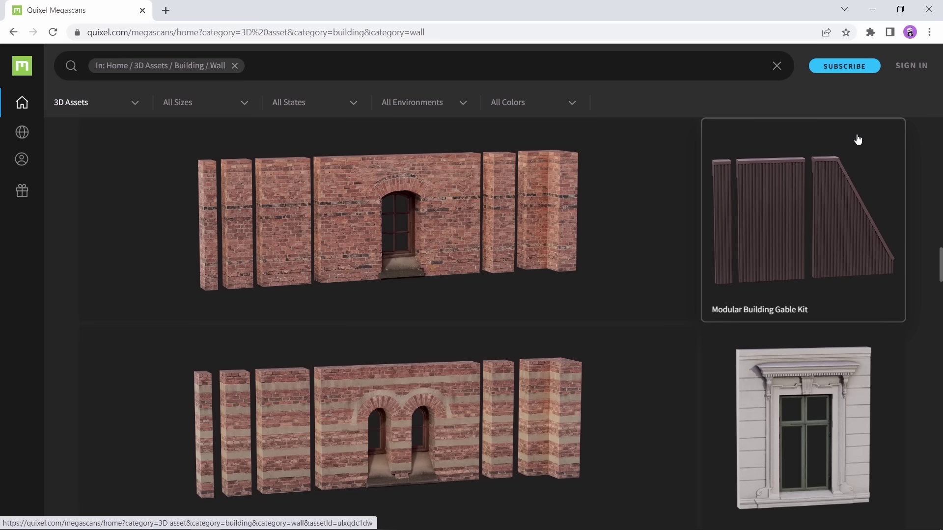
scroll(857, 140, down, 3)
scroll(857, 140, down, 5)
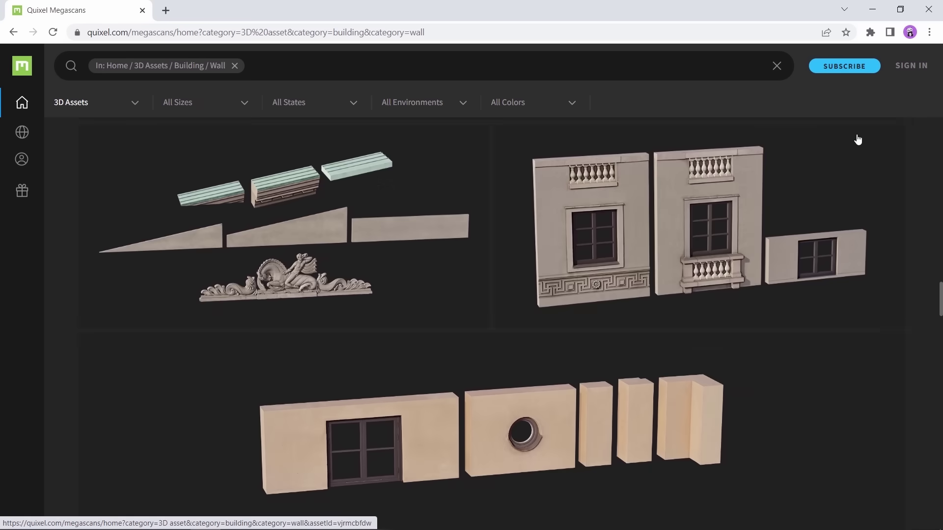
scroll(858, 140, down, 5)
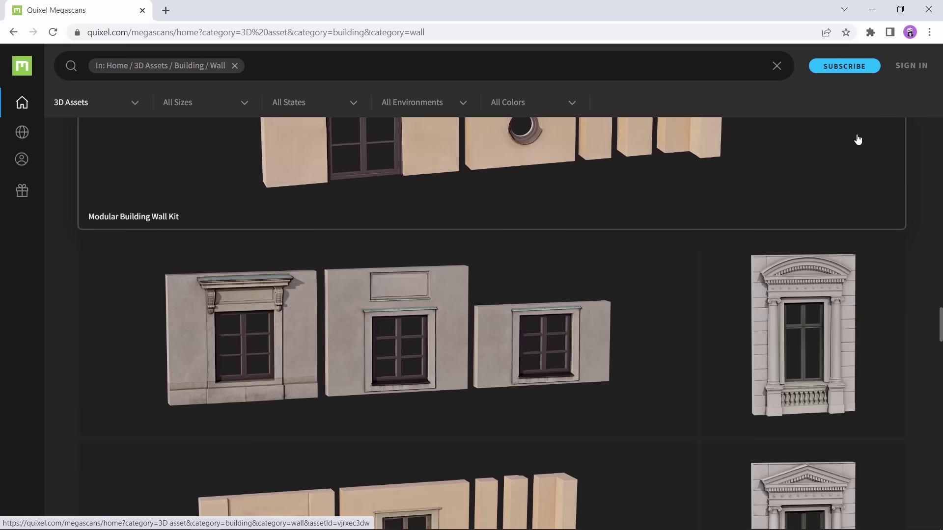
scroll(857, 140, down, 6)
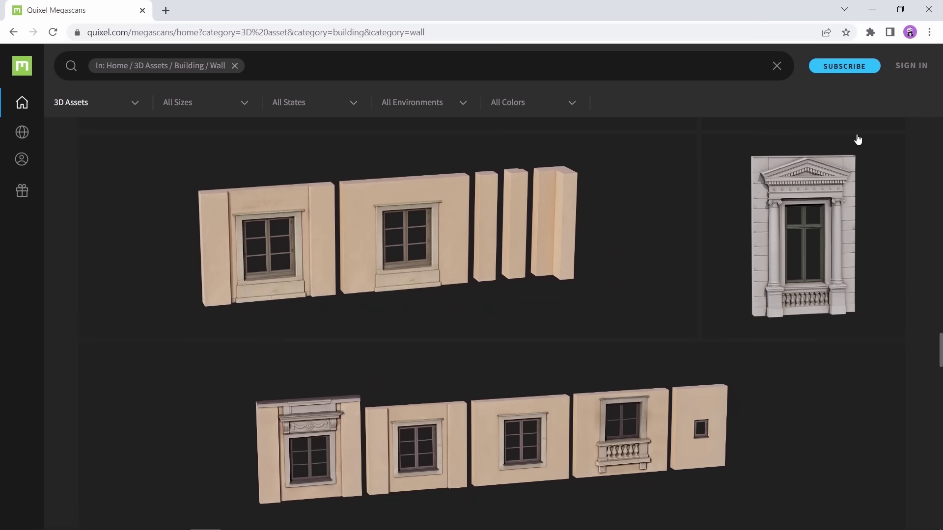
scroll(857, 140, down, 3)
scroll(858, 140, down, 6)
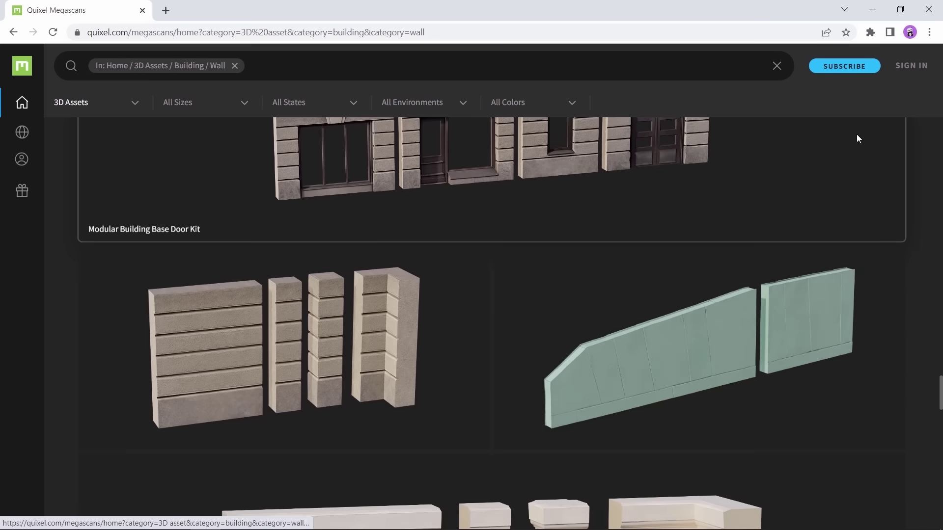
scroll(858, 139, down, 8)
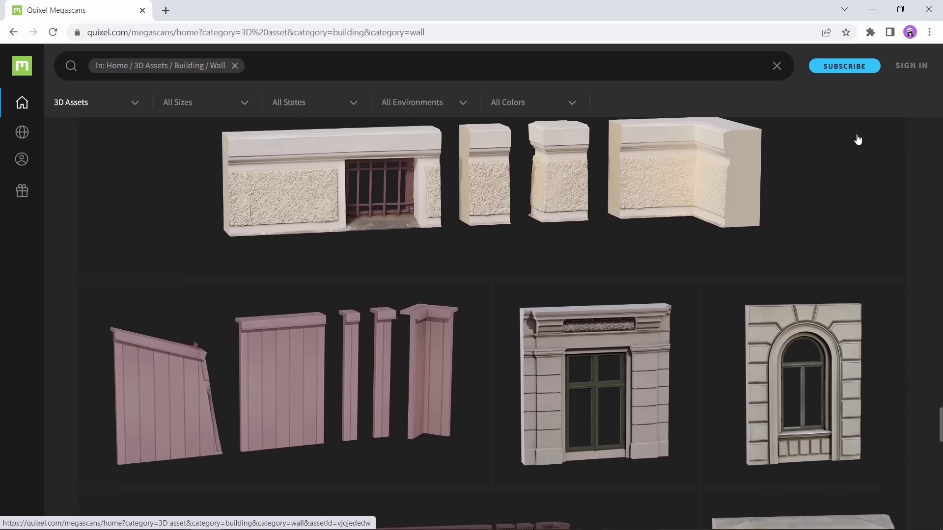
scroll(857, 140, up, 5)
scroll(858, 140, up, 10)
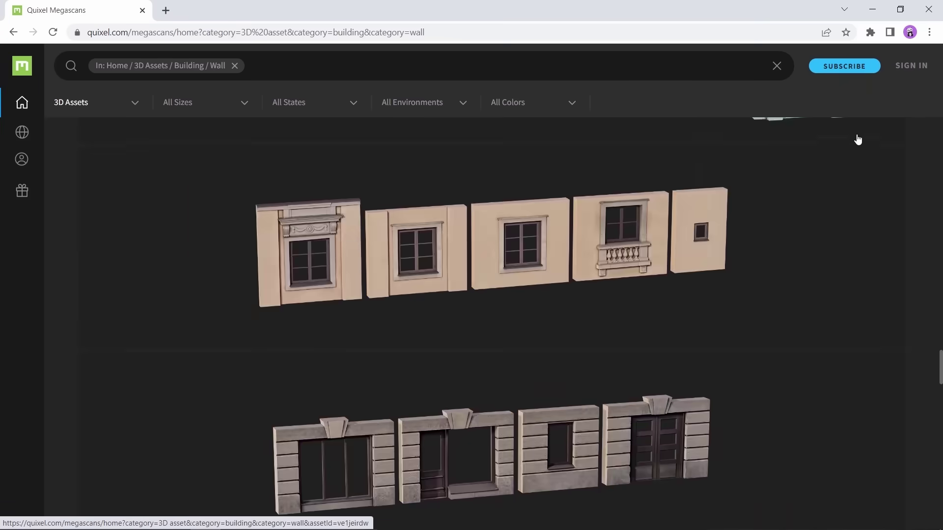